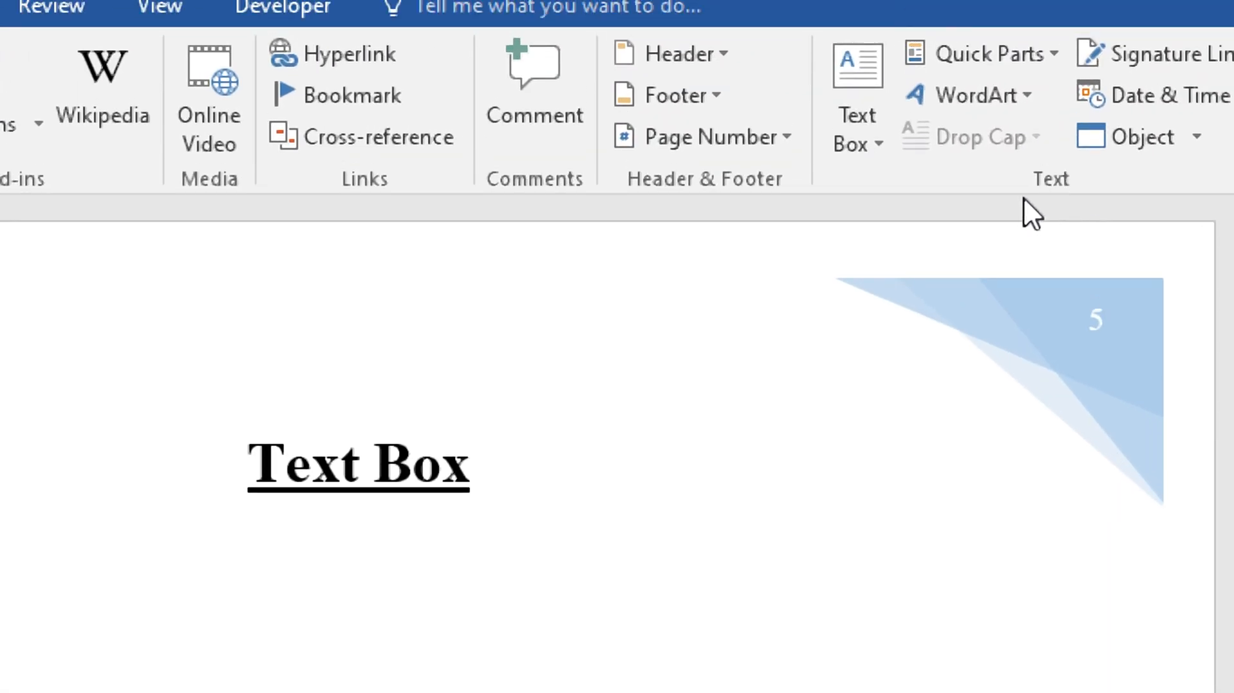
Browse the built-in text box gallery and insert an Austin Quote text box below the "Text Box" heading
click(878, 143)
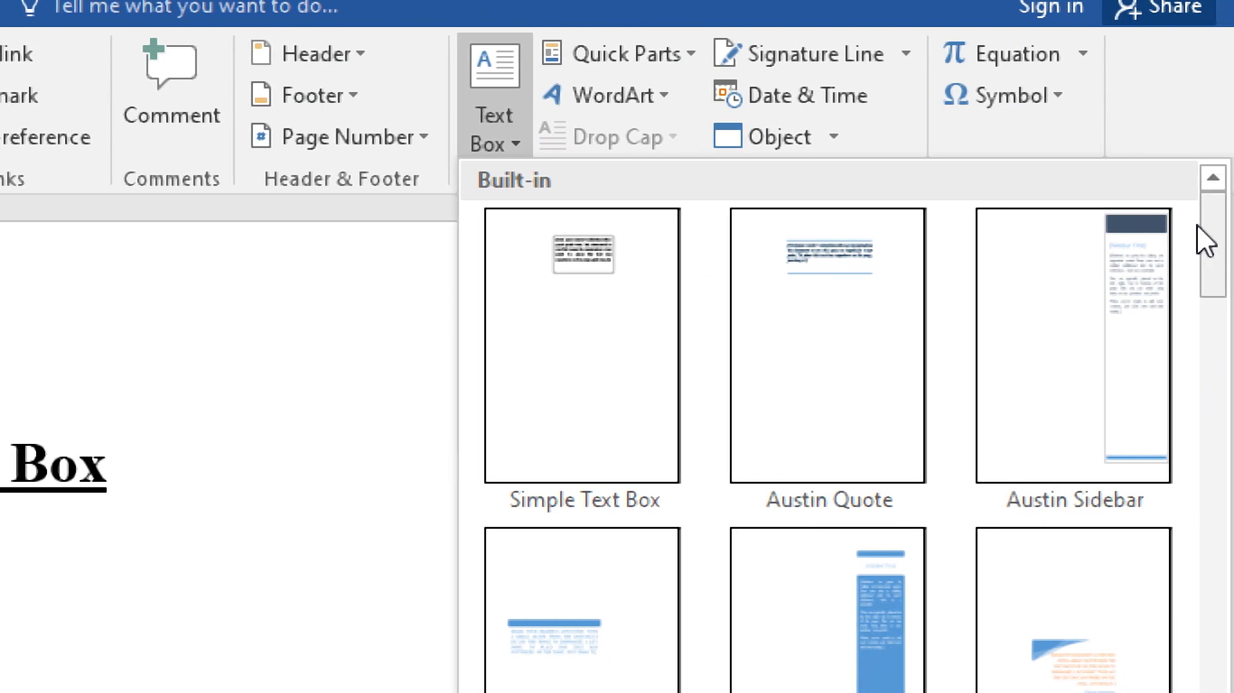
drag(1220, 225, 1228, 649)
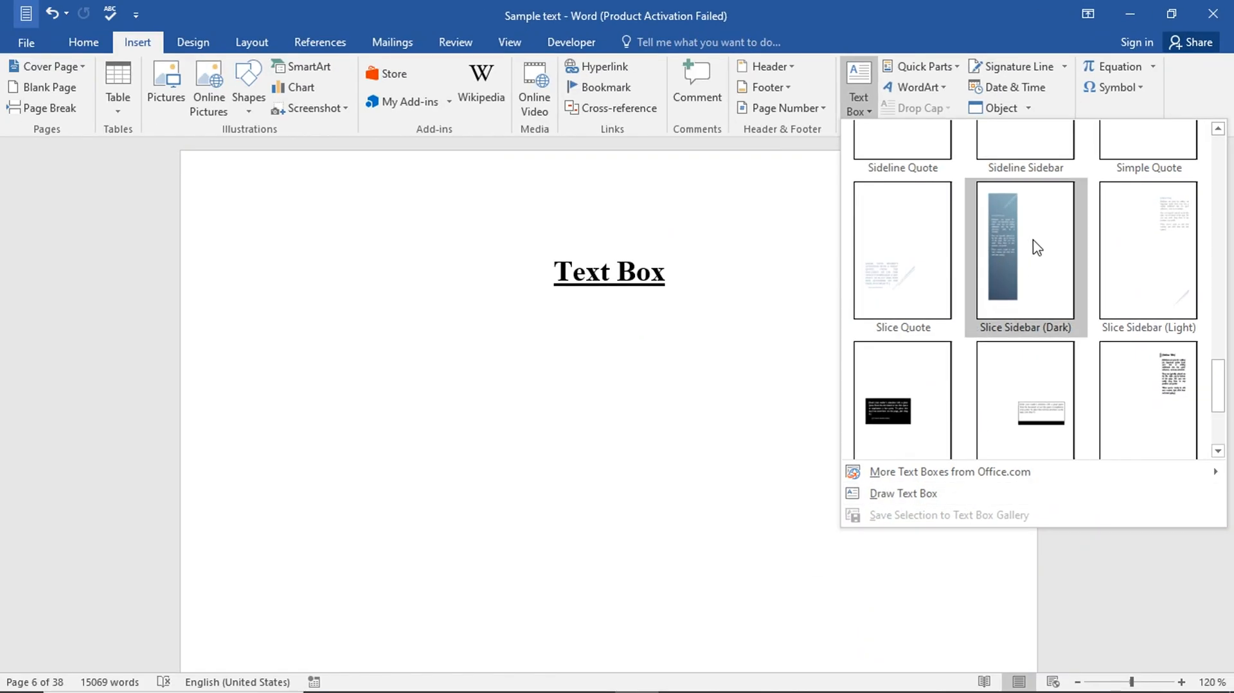
click(1220, 205)
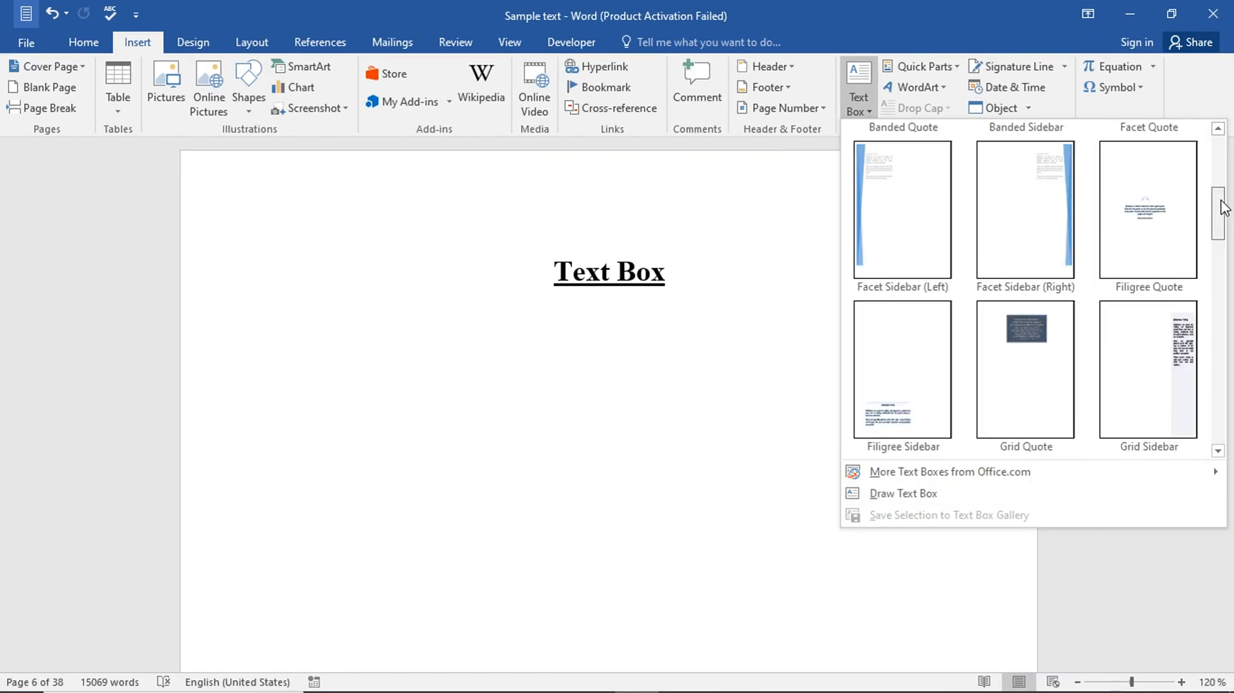
drag(1221, 182, 1221, 153)
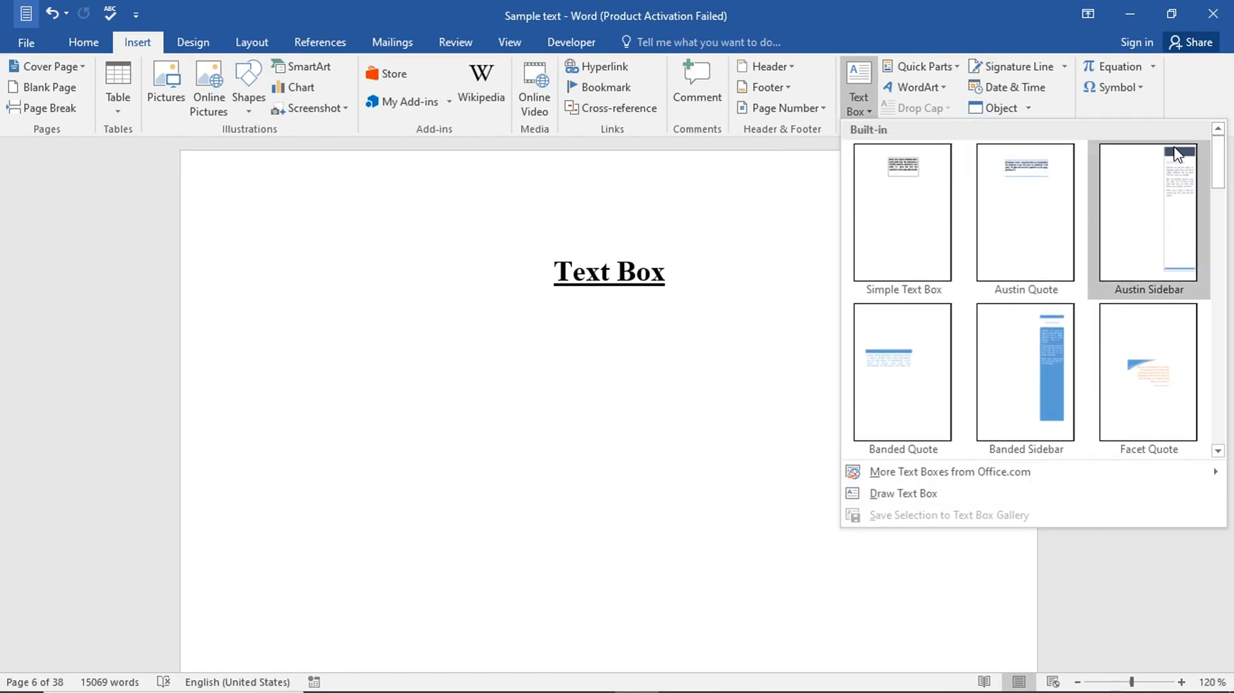
click(1053, 230)
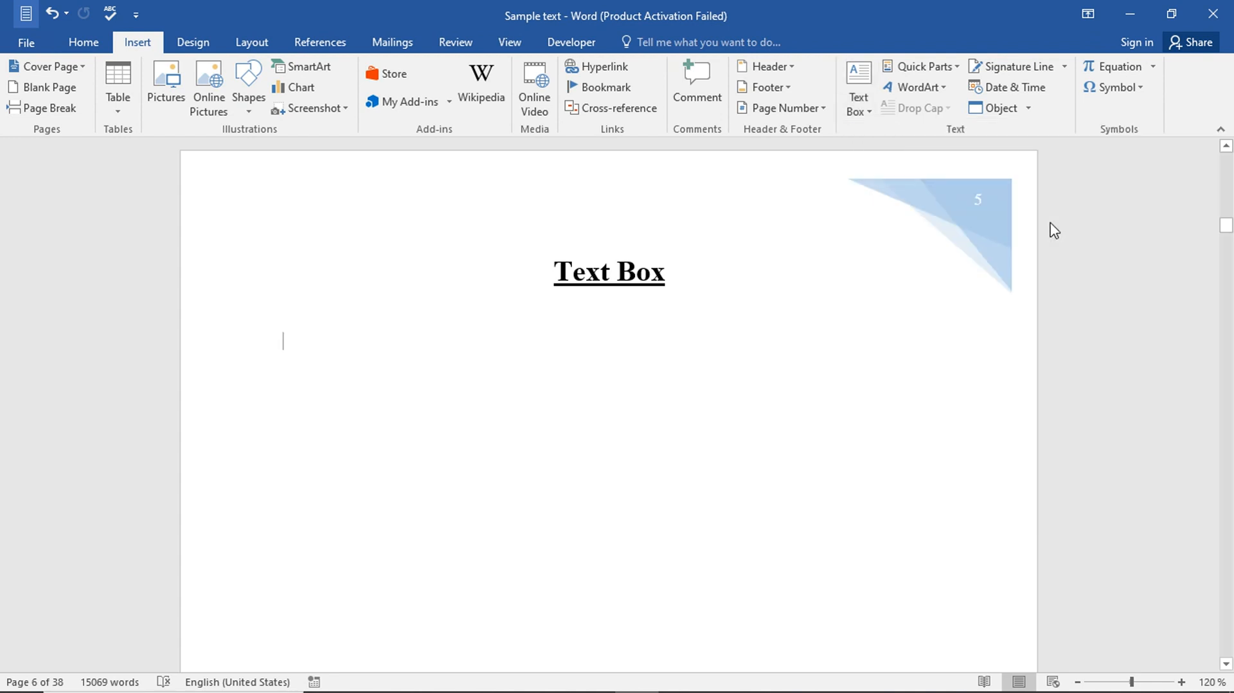
click(464, 400)
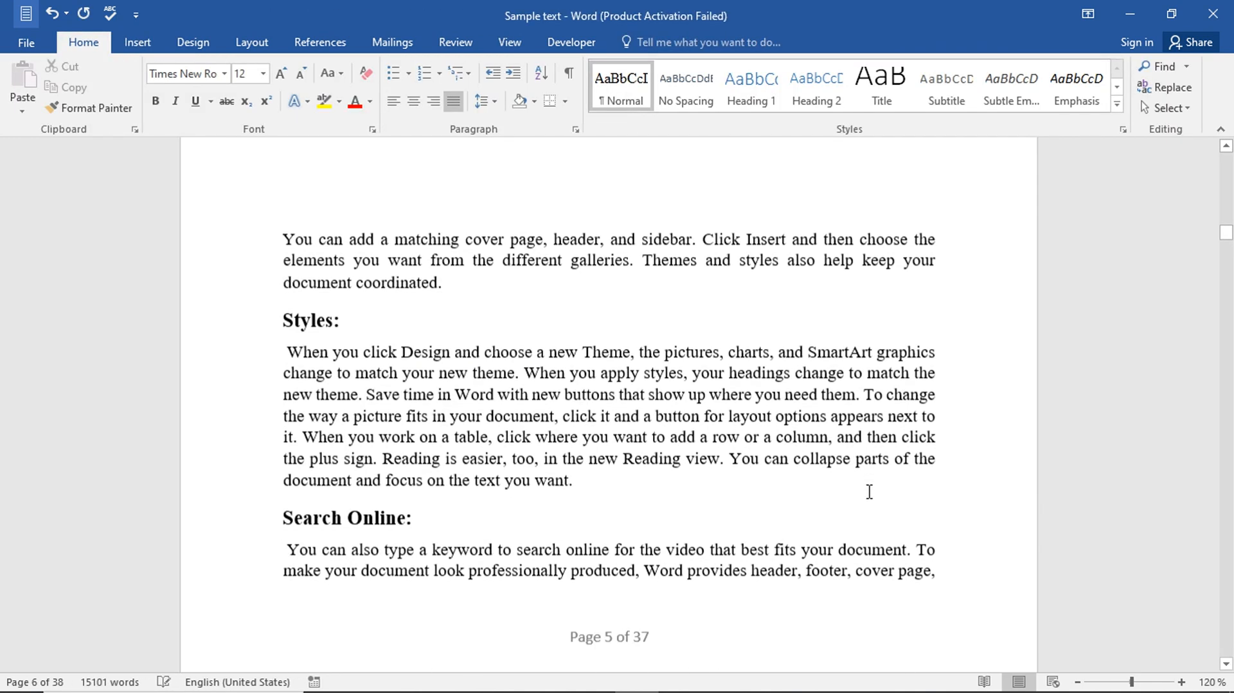
Copy the "When you click Design… match your new theme" passage from the Styles paragraph into the quote text box, replacing its placeholder
drag(516, 373, 284, 352)
key(ctrl+x)
scroll(525, 311, up, 10)
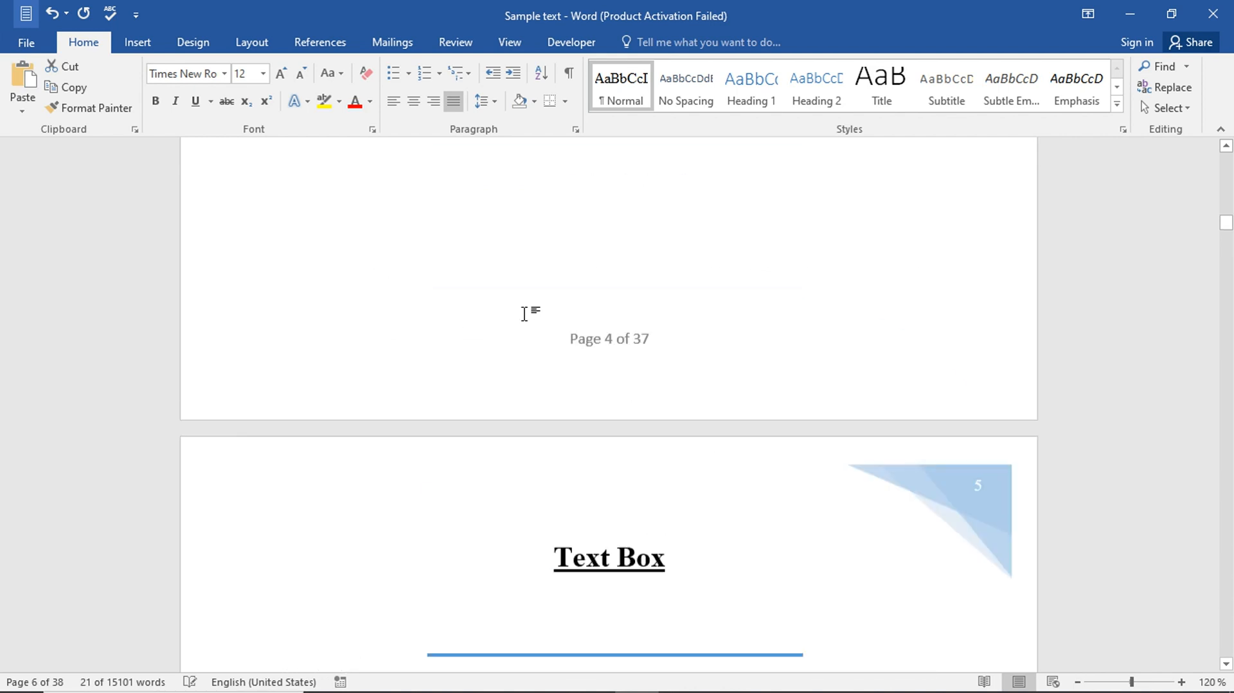
scroll(525, 311, down, 4)
click(509, 386)
key(ctrl+v)
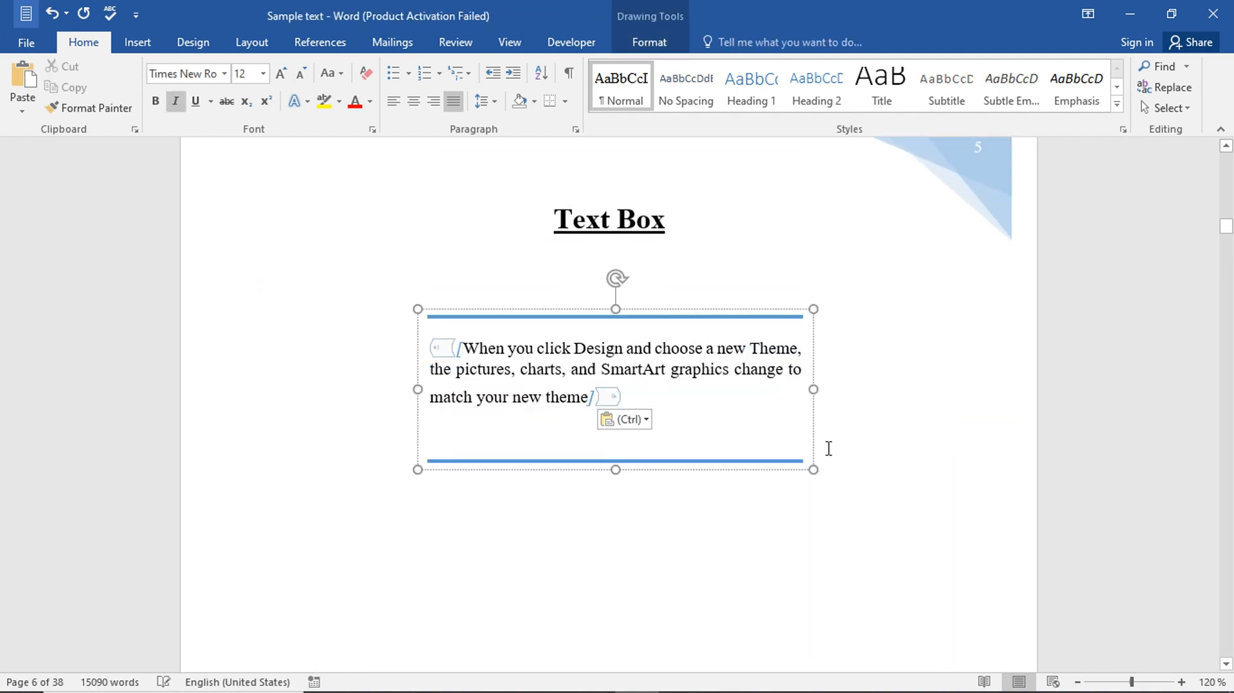
Shrink the Austin Quote text box around its text and delete the box from the page
drag(811, 469, 753, 450)
click(494, 312)
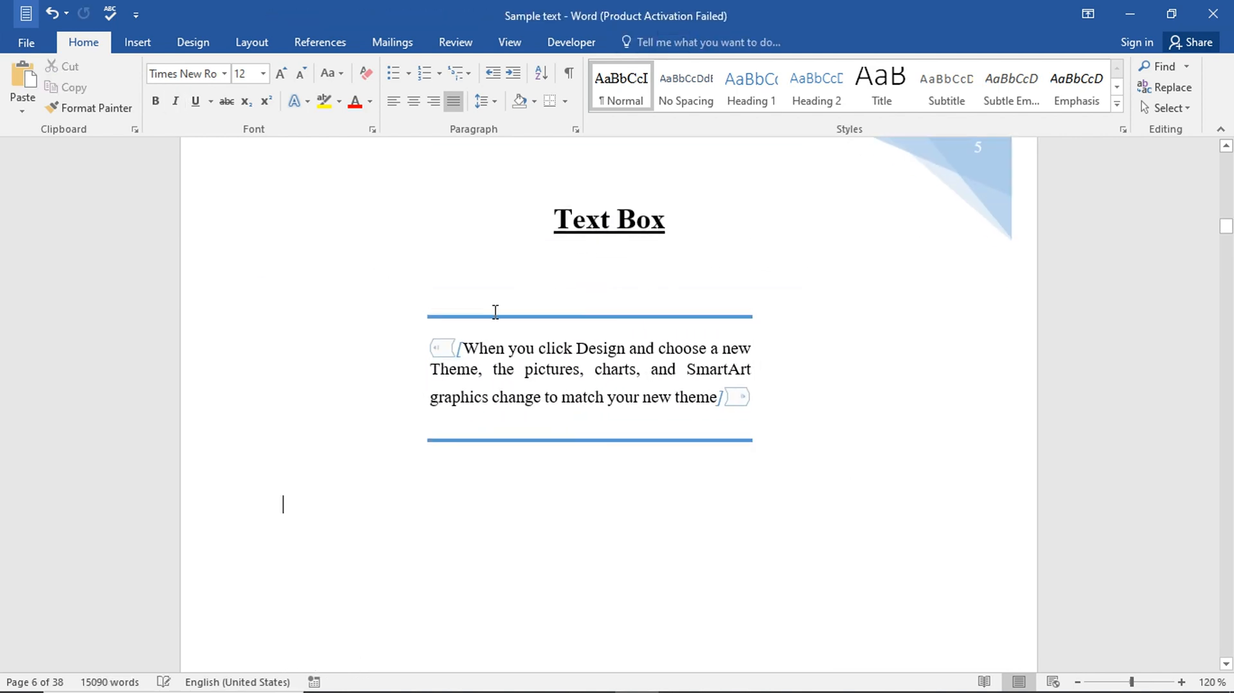
click(615, 435)
click(795, 443)
click(714, 394)
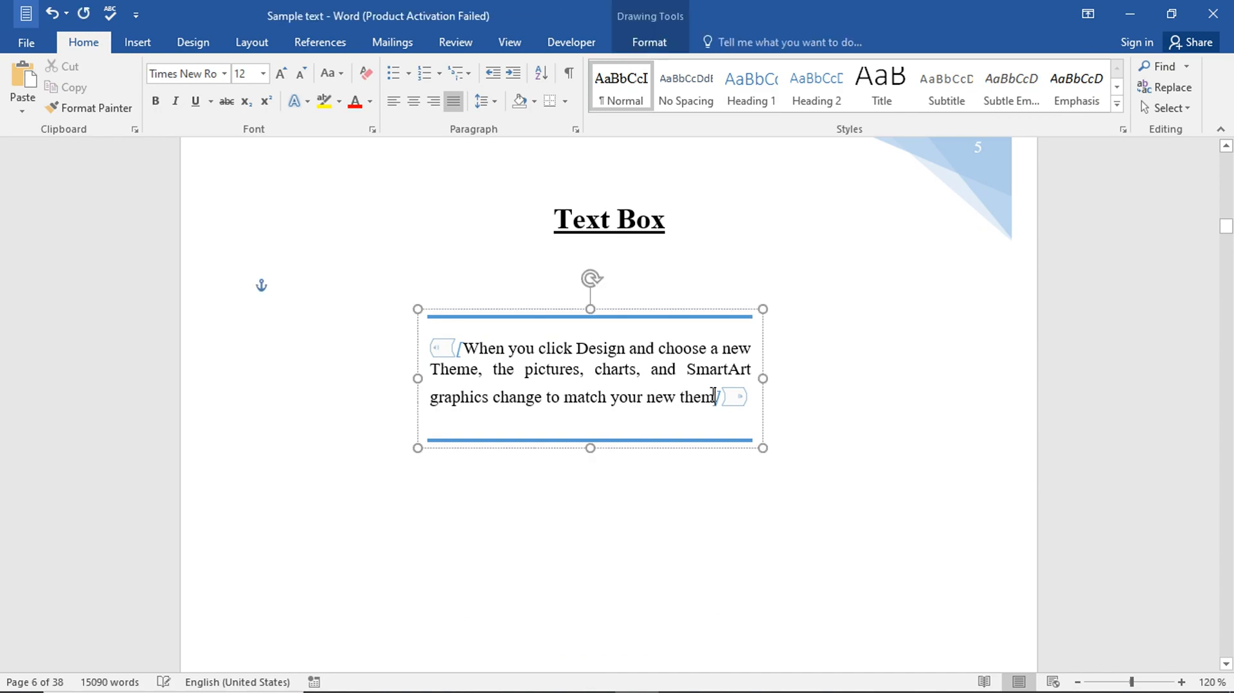
key(Delete)
Insert a Filigree Quote text box below the "Text Box" heading
click(137, 41)
click(859, 90)
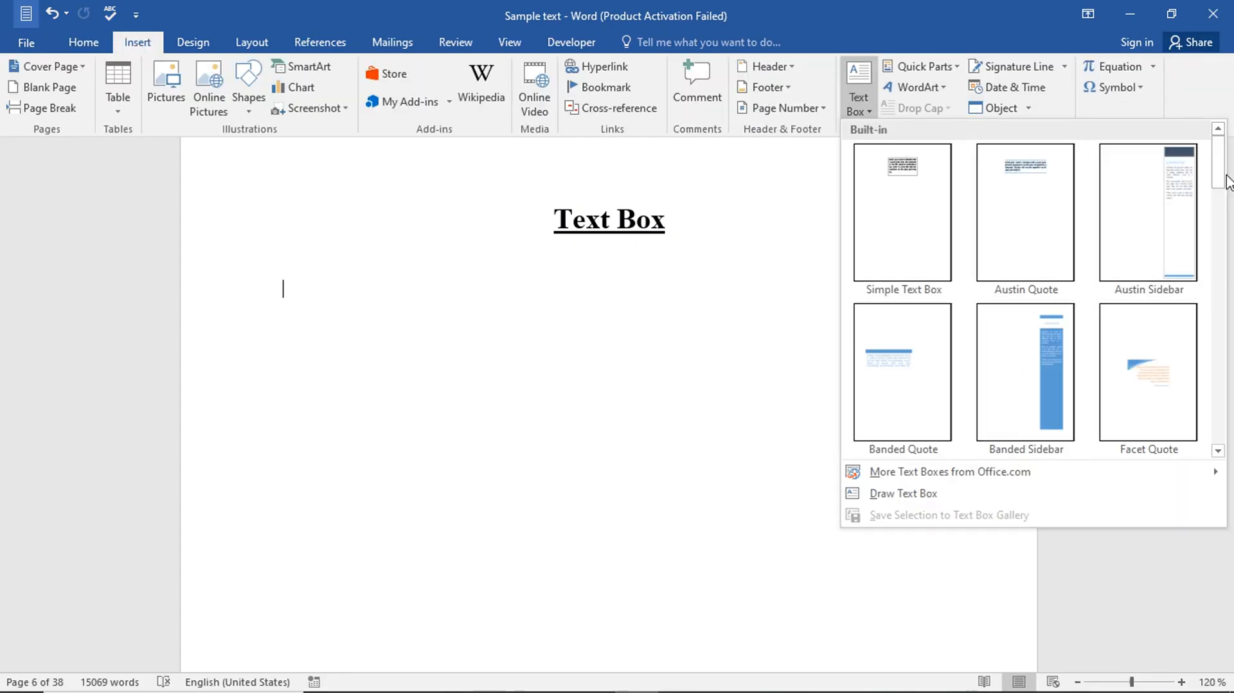
drag(1217, 180, 1228, 240)
click(1148, 187)
click(639, 415)
scroll(638, 414, down, 3)
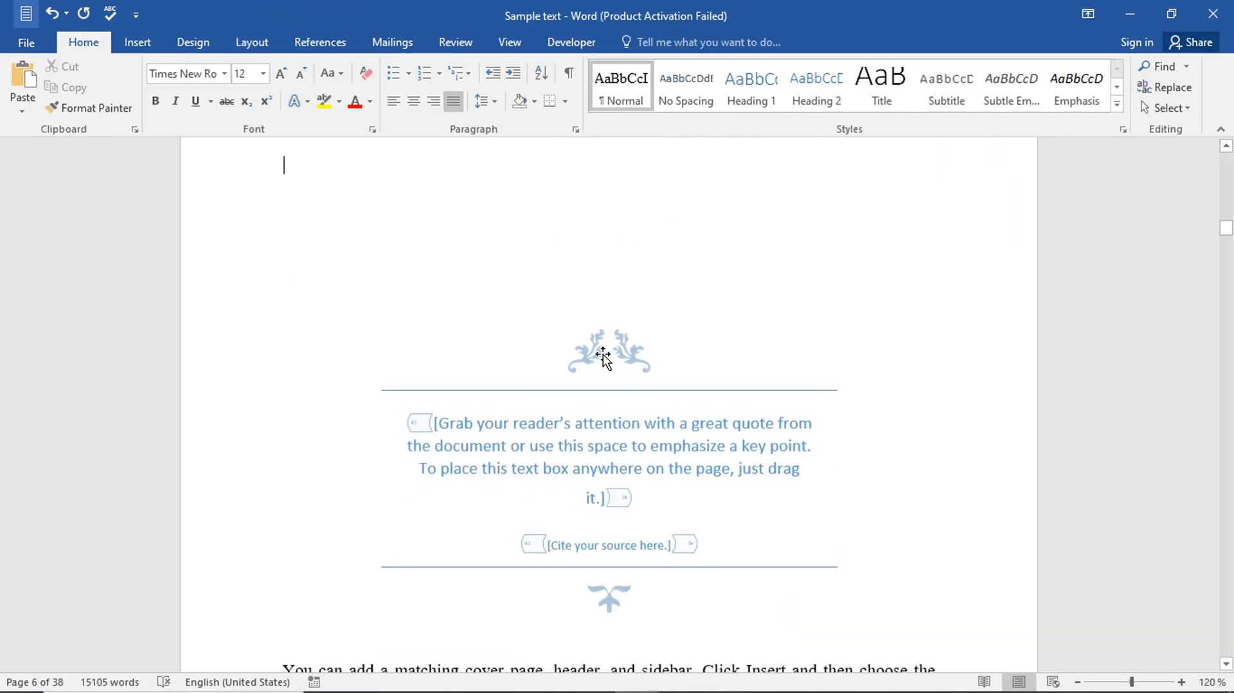
Move the Filigree Quote text box up, closer to the "Text Box" heading
click(604, 358)
click(736, 373)
scroll(736, 373, up, 3)
scroll(736, 373, up, 1)
drag(604, 441, 418, 373)
click(1007, 388)
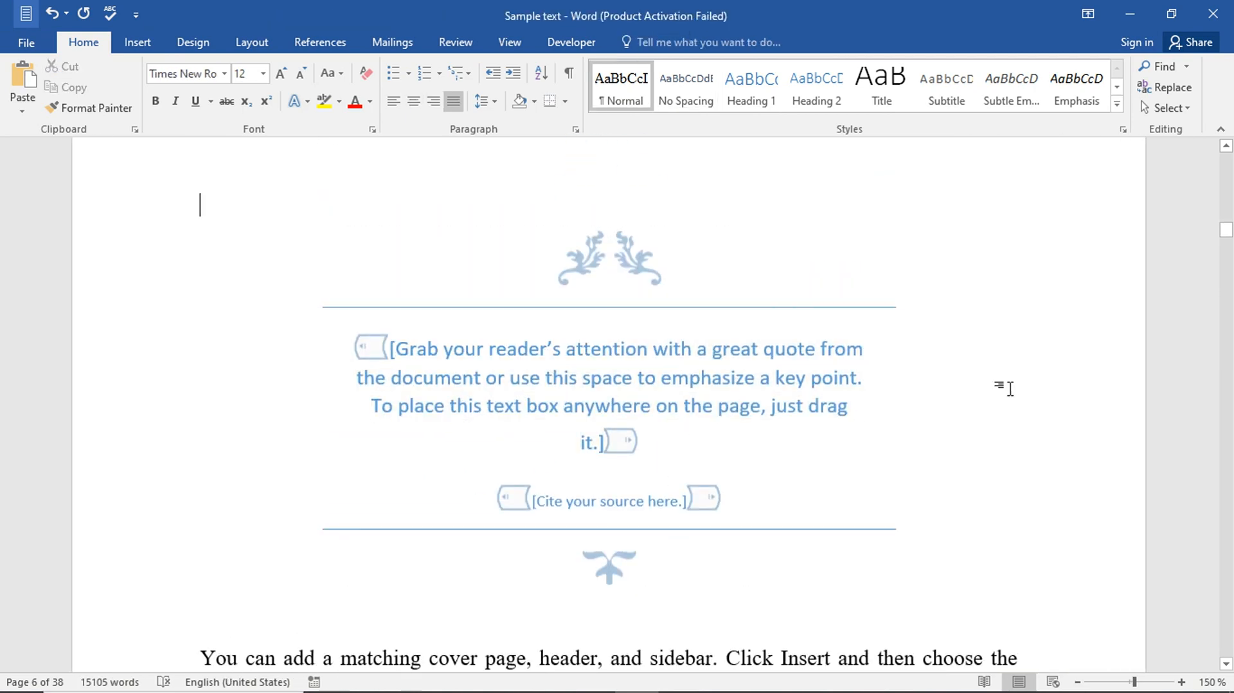
Replace the passage from "Themes and styles" to "match your new theme" in the Elements paragraph with a Banded Sidebar text box
scroll(999, 476, down, 2)
click(999, 478)
scroll(999, 477, down, 3)
scroll(859, 407, down, 5)
drag(926, 225, 955, 277)
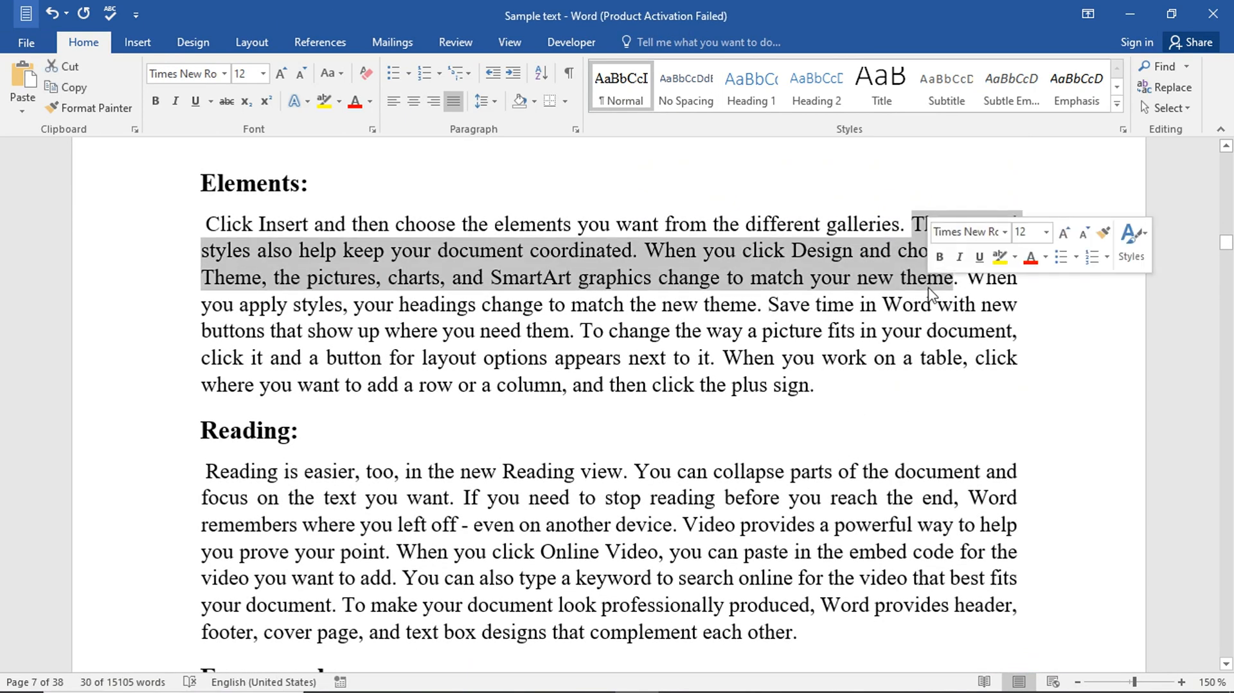
key(Return)
Examine the Banded Sidebar's layout beside the body text and on the neighbouring pages at different zoom levels
scroll(897, 98, down, 1)
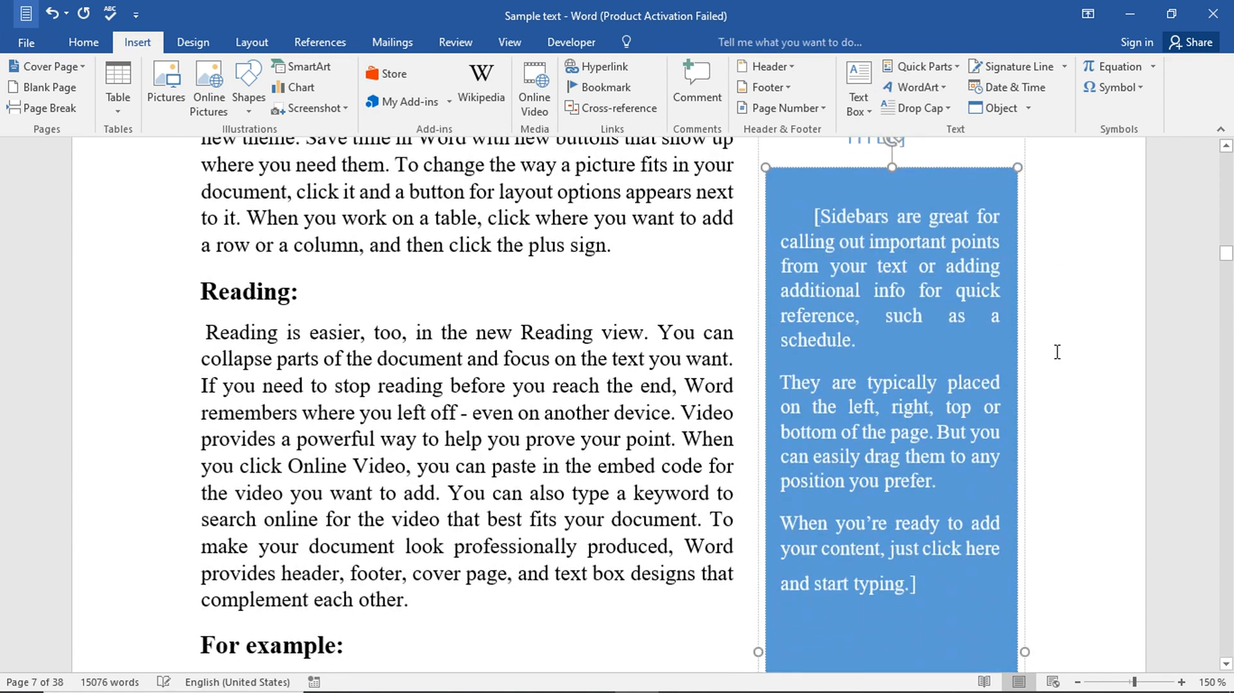
scroll(1073, 653, down, 5)
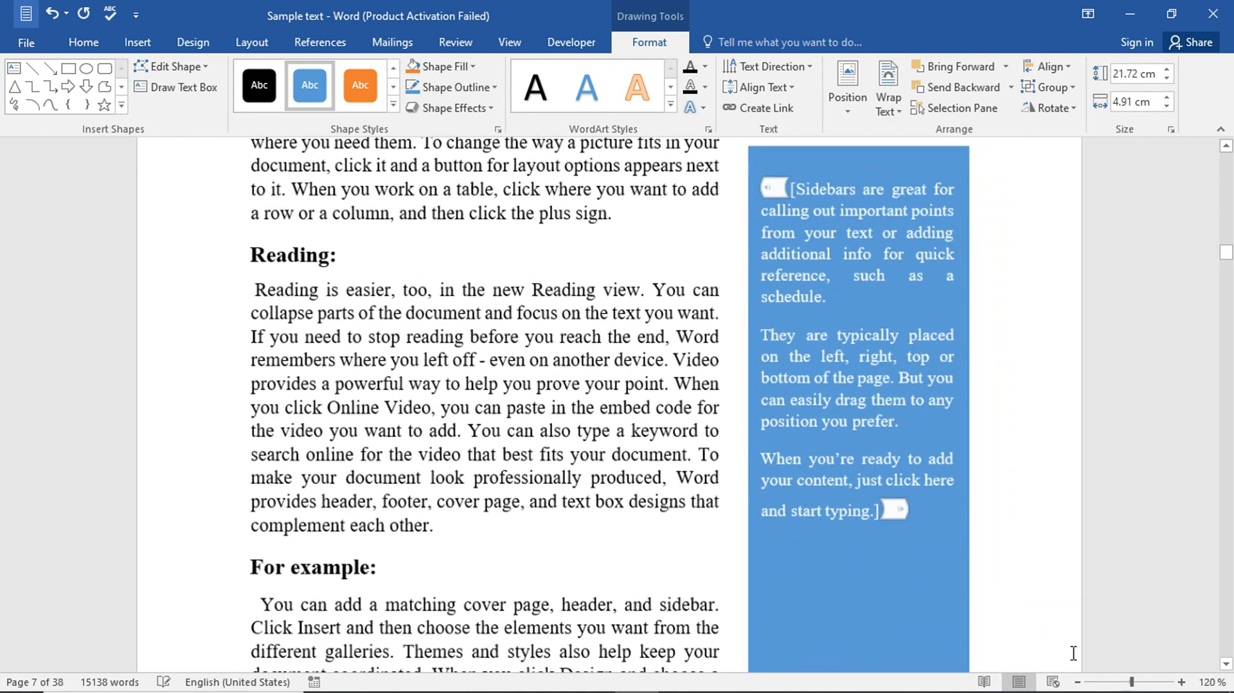
scroll(607, 450, up, 5)
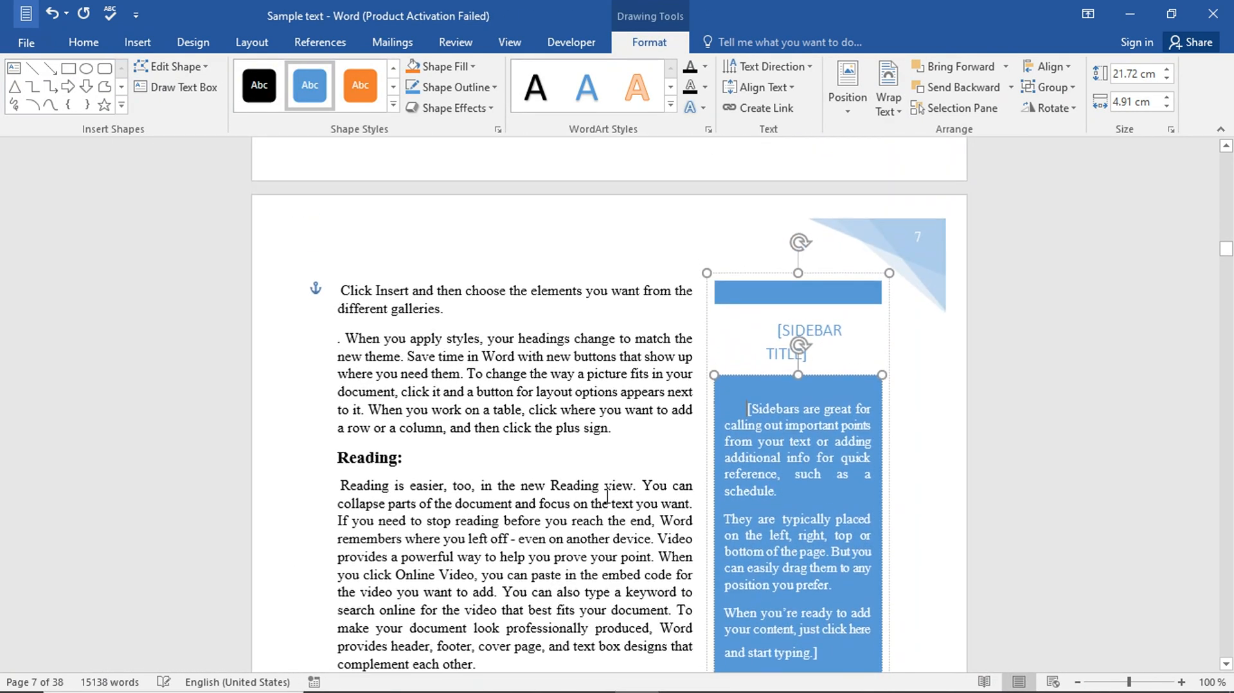
scroll(607, 496, down, 4)
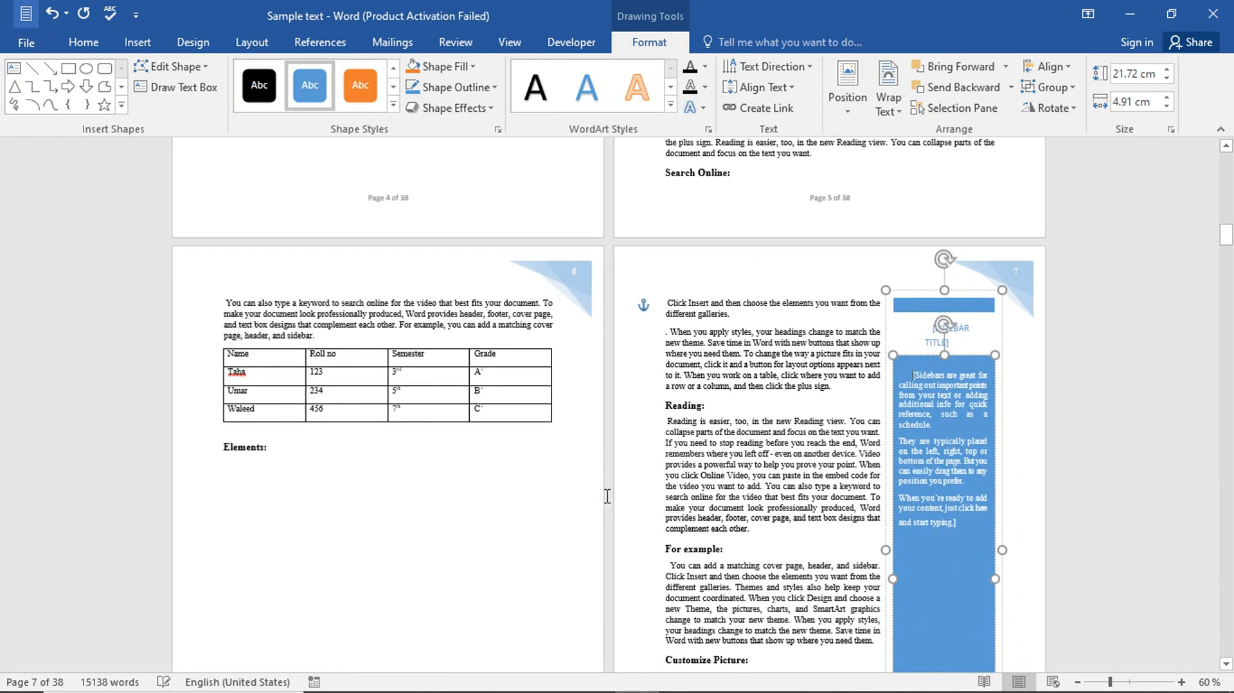
scroll(606, 496, up, 2)
scroll(607, 496, down, 1)
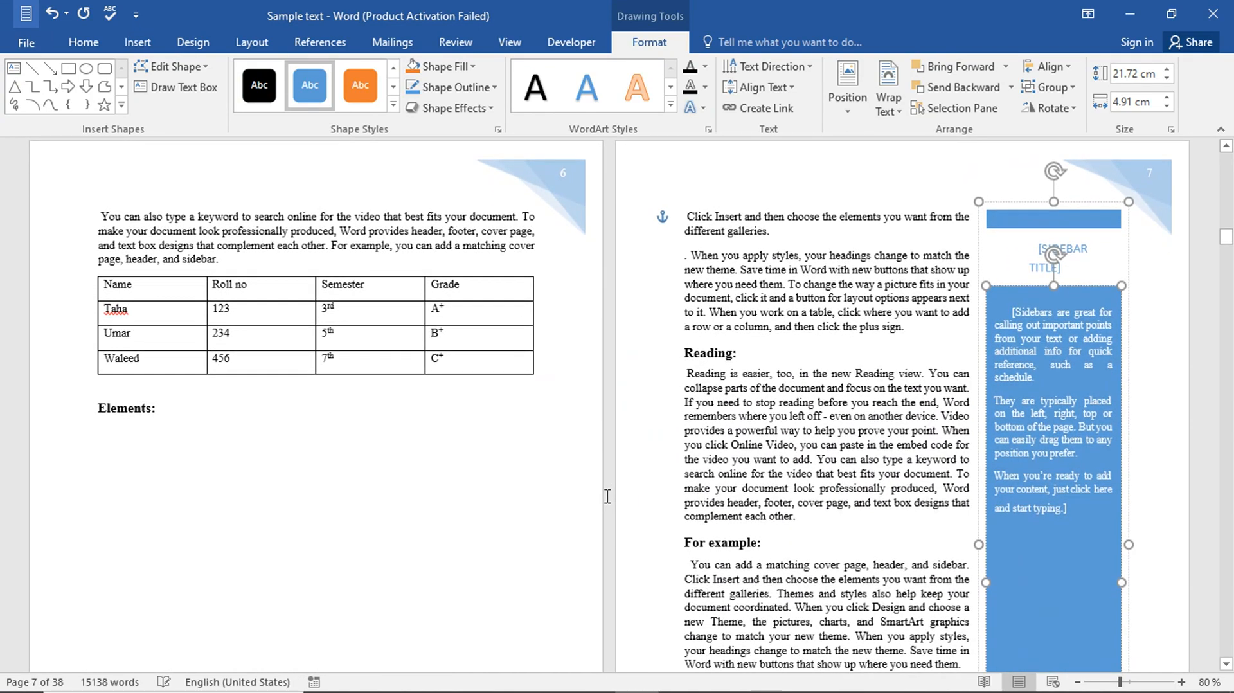
scroll(607, 496, up, 1)
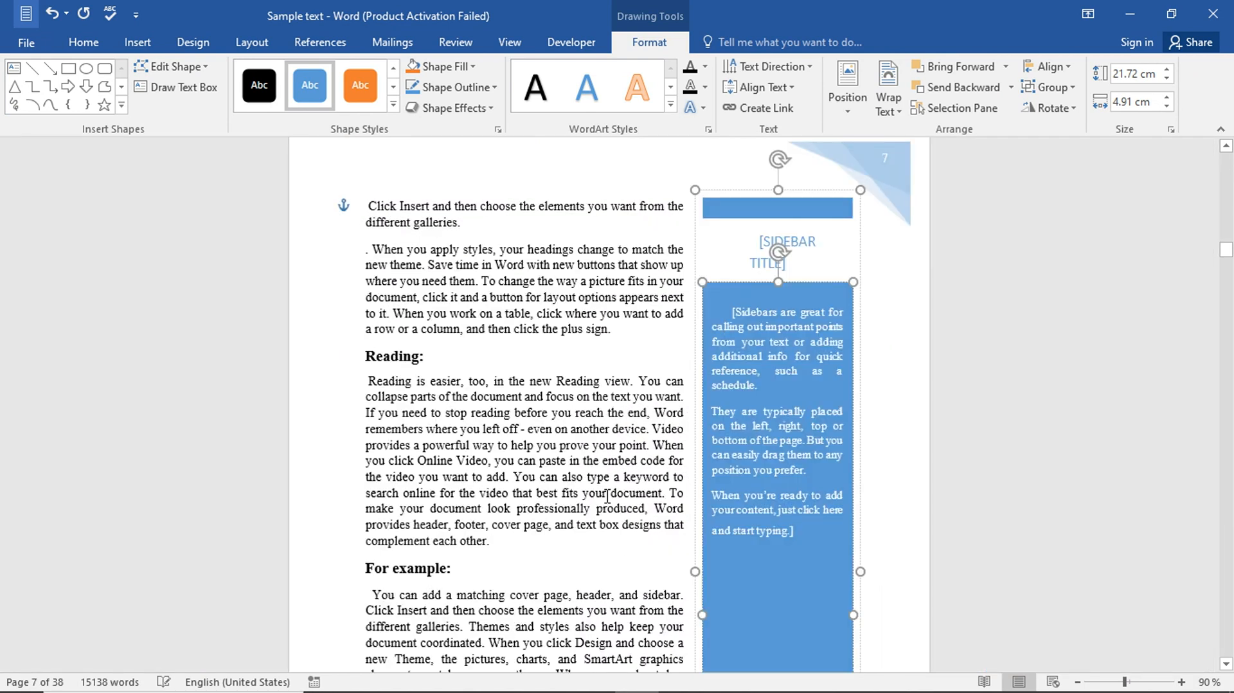
scroll(606, 496, down, 3)
scroll(606, 496, up, 2)
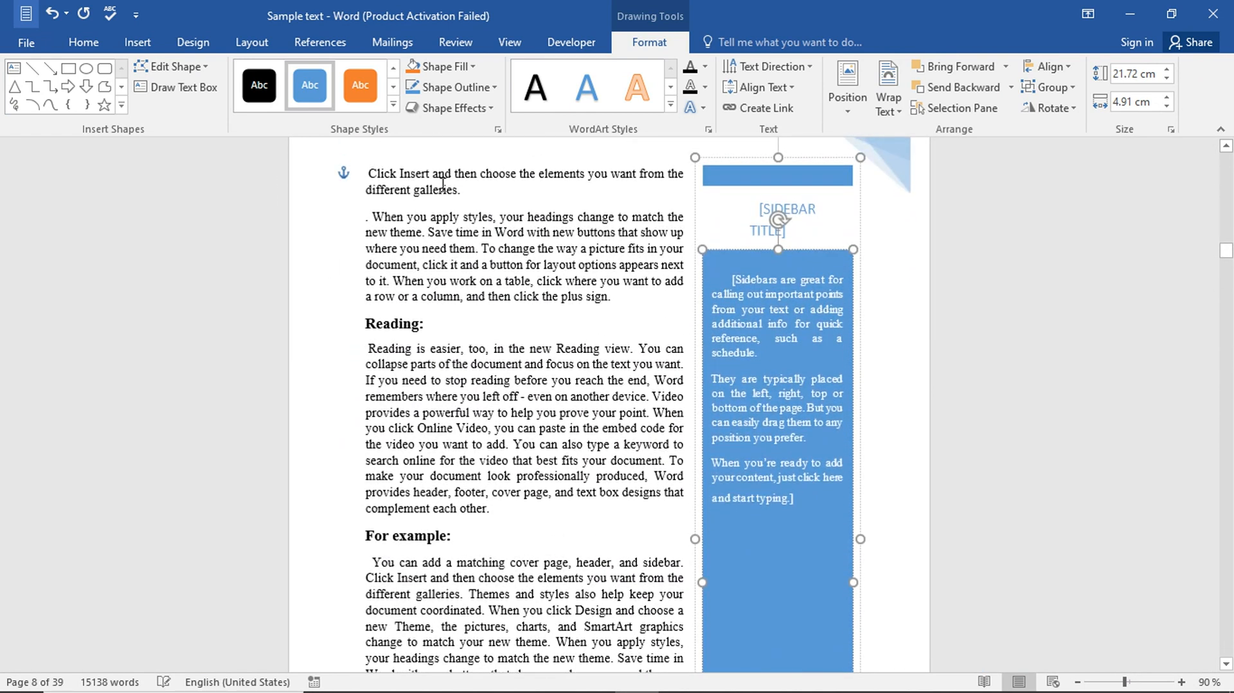
Replace the sidebar's placeholder text with "When you click Design and choose a new Theme, the pictures, charts, and SmartArt graphics change to match your new theme"
click(793, 504)
key(Delete)
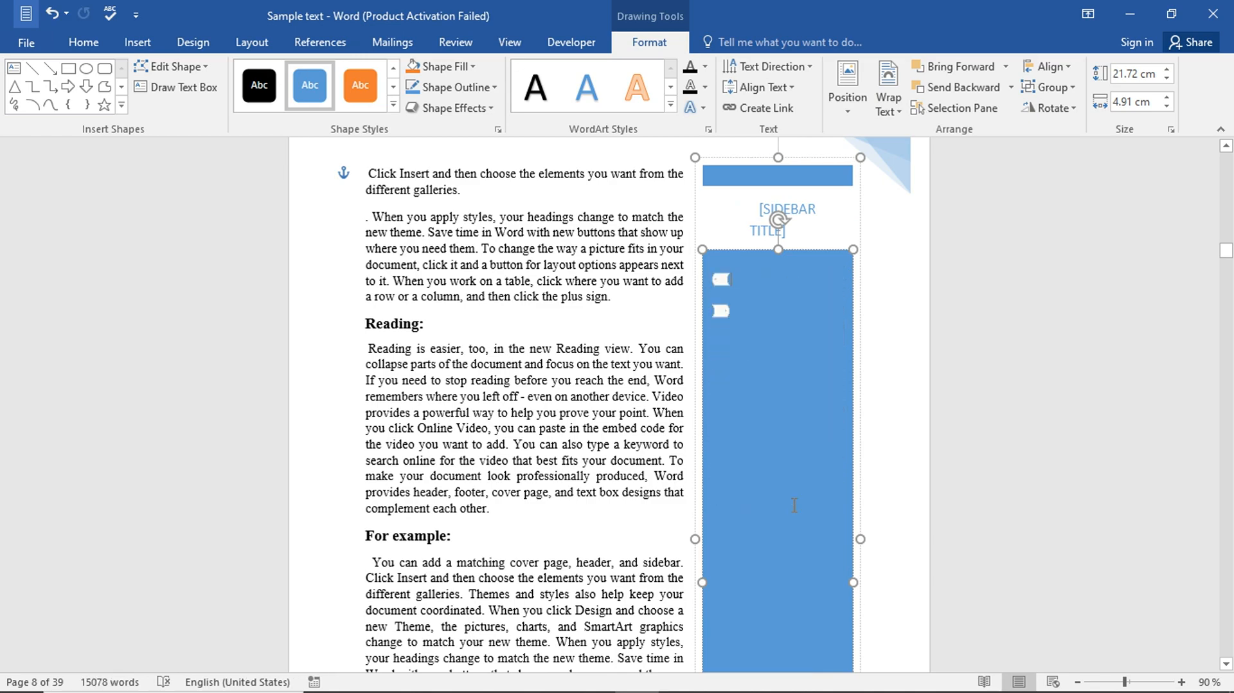
text(When you click Design and choose a new Theme, the pictures, charts, and SmartArt graphics change to match your new theme.)
click(917, 462)
Delete the Banded Sidebar and the Filigree Quote text box from the document
scroll(916, 462, down, 6)
scroll(811, 487, up, 1)
click(809, 492)
drag(778, 611, 778, 265)
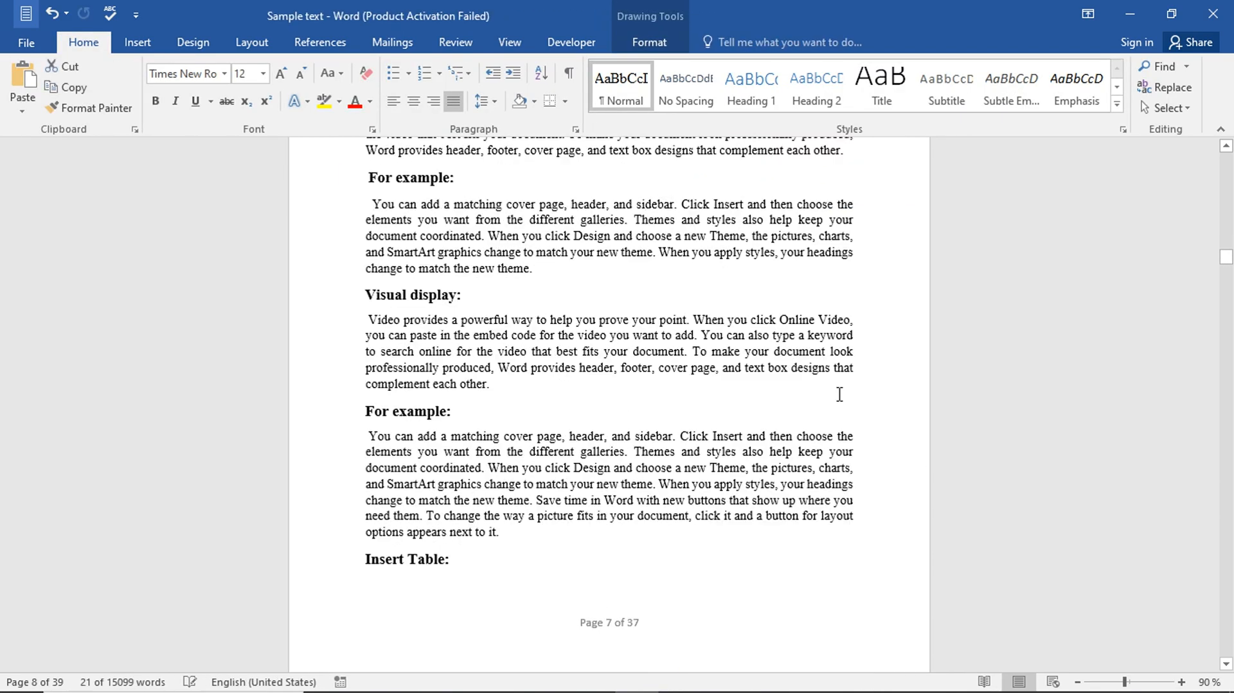
scroll(840, 394, up, 16)
key(Delete)
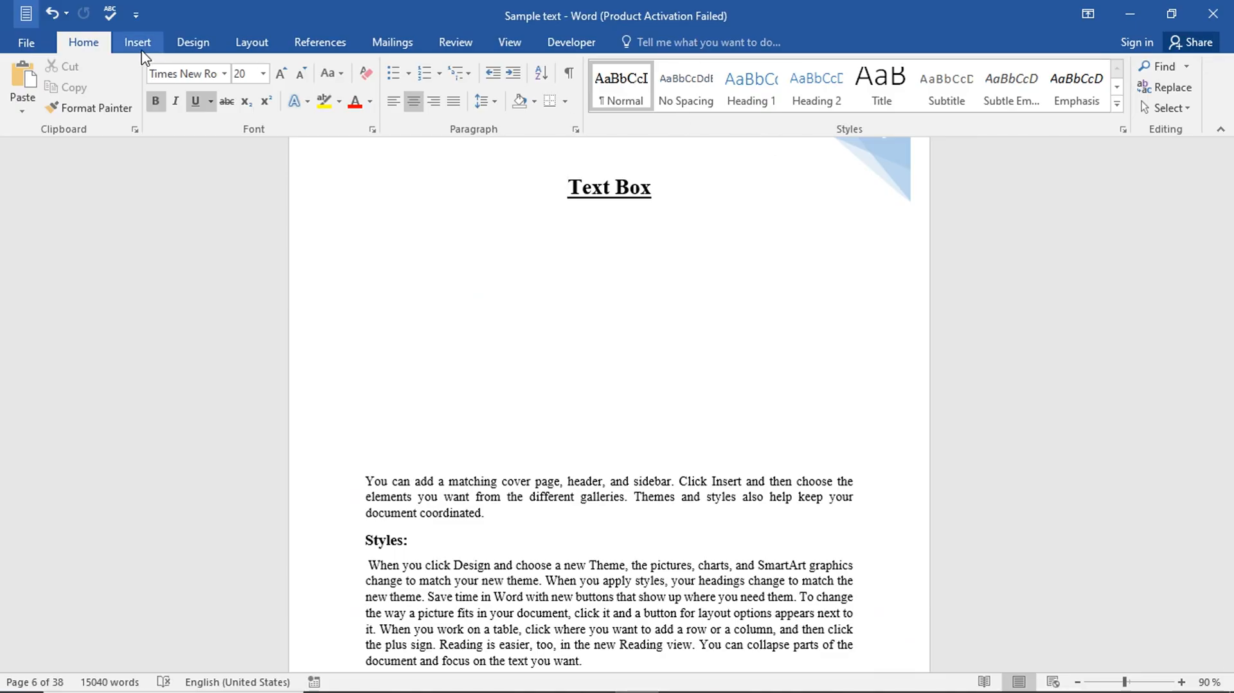
Insert the Element Sidebar text box from the additional Office.com designs on the "Text Box" page and review its placement
click(135, 43)
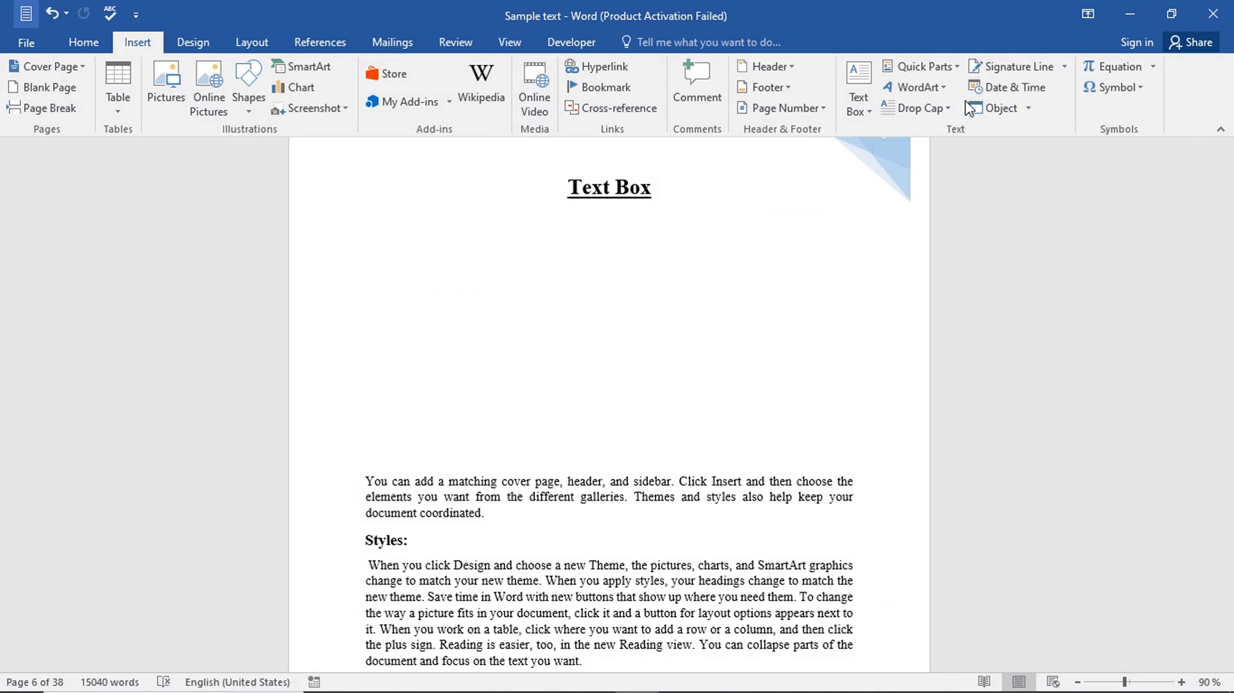
click(869, 112)
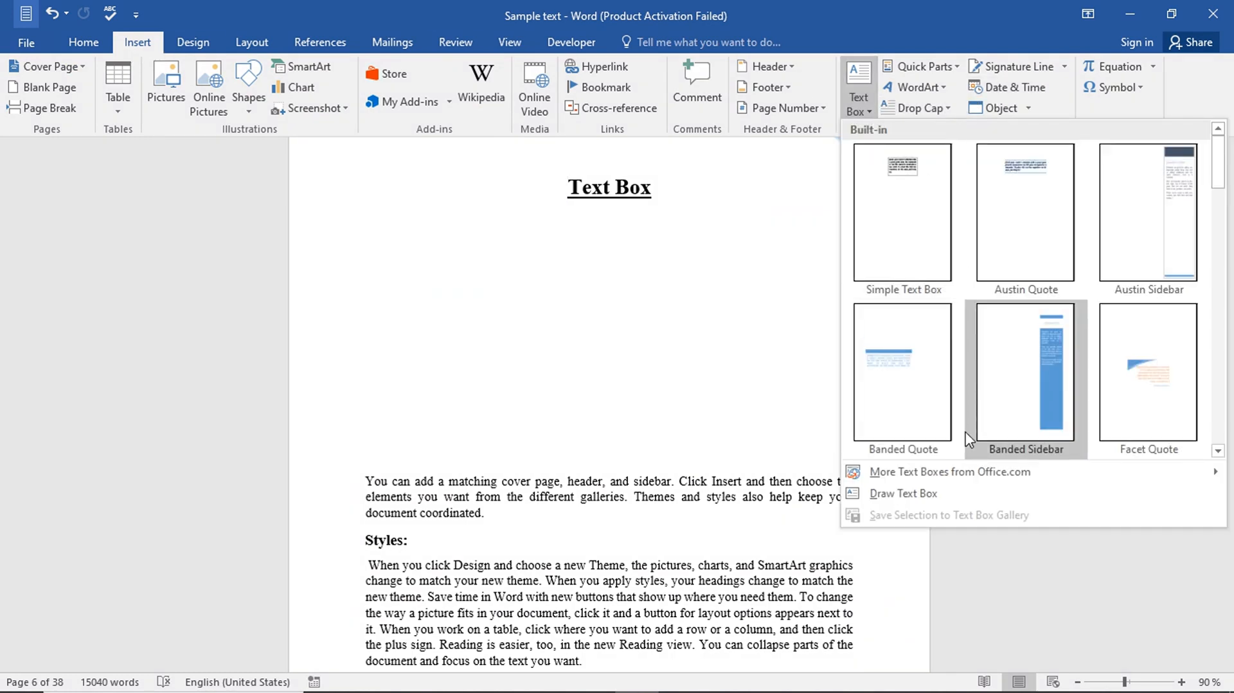
drag(1221, 165, 1231, 296)
drag(1231, 384, 1230, 389)
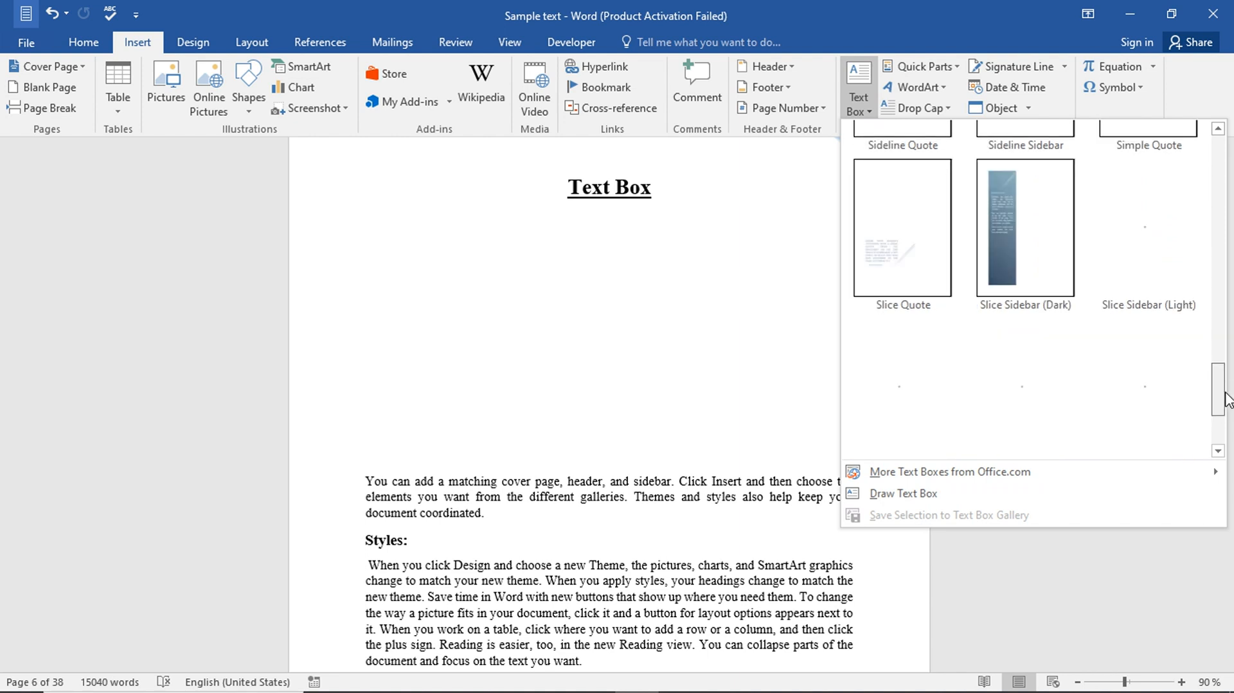
scroll(1076, 340, down, 3)
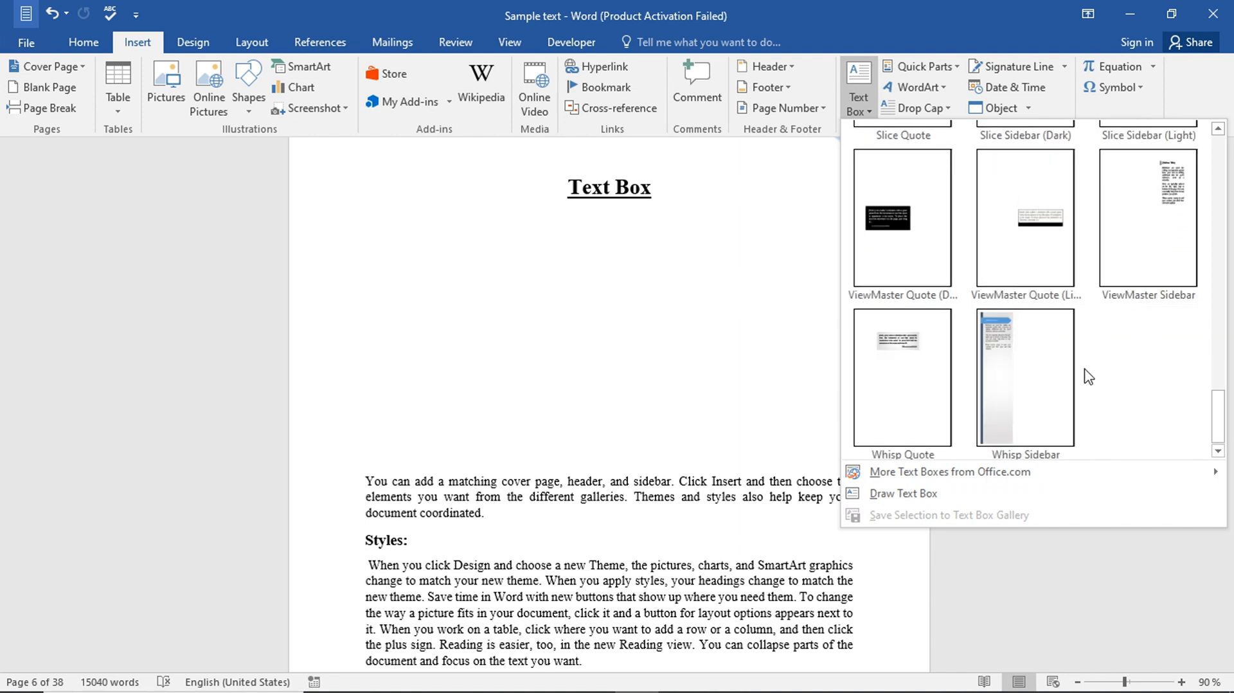
mouse_move(970, 484)
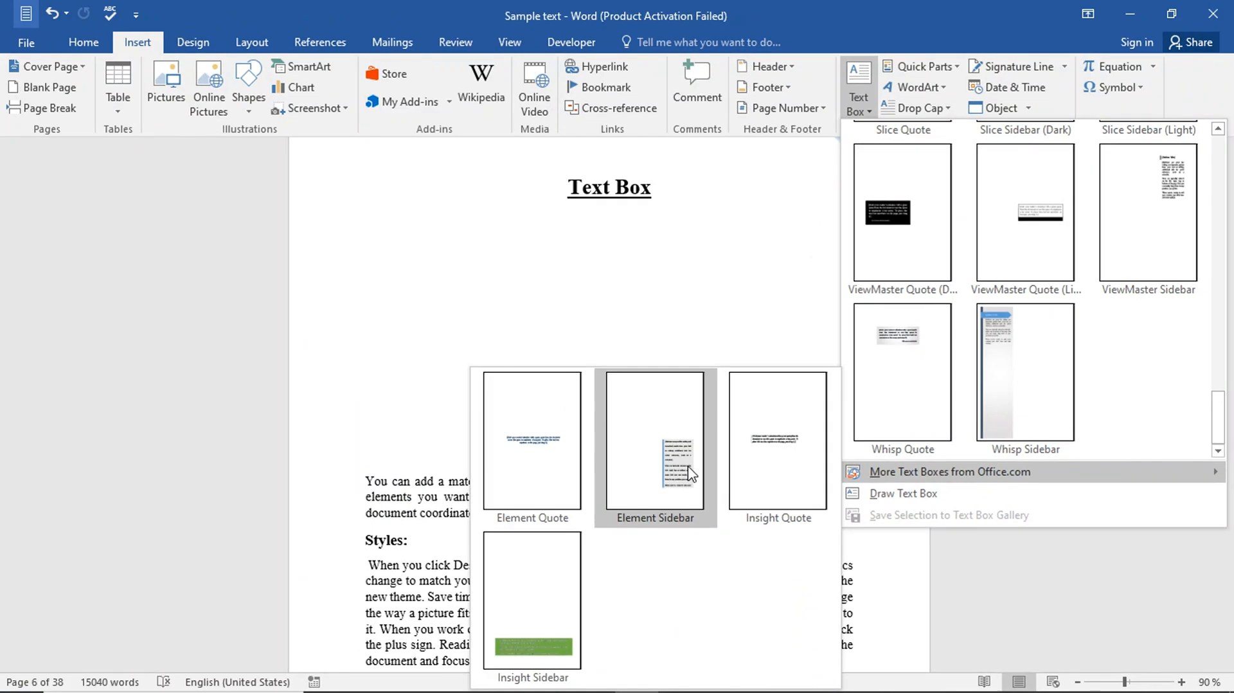
click(441, 239)
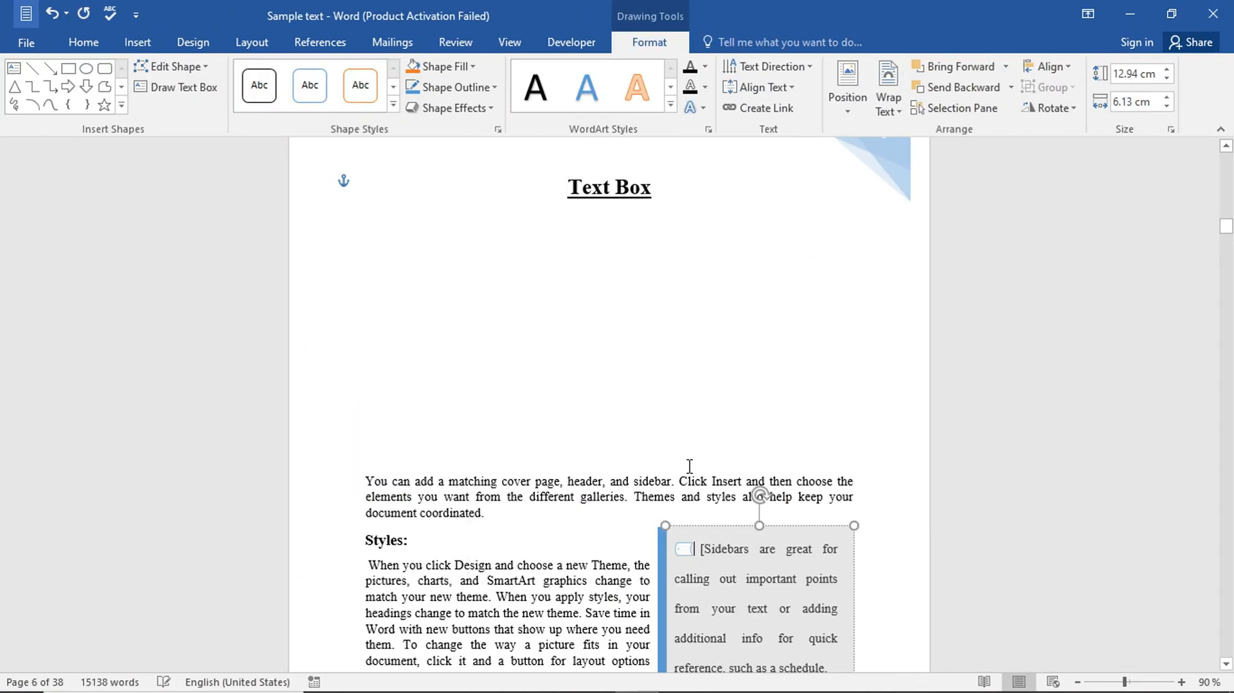
scroll(689, 465, down, 10)
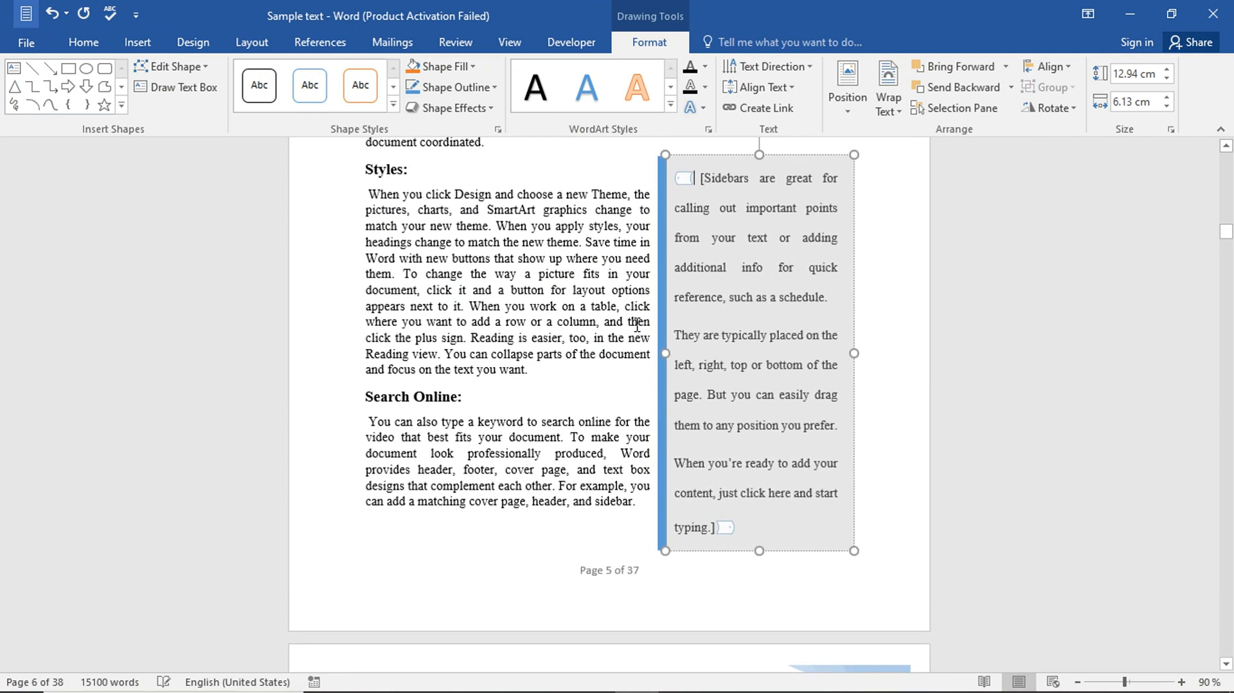
scroll(637, 323, up, 2)
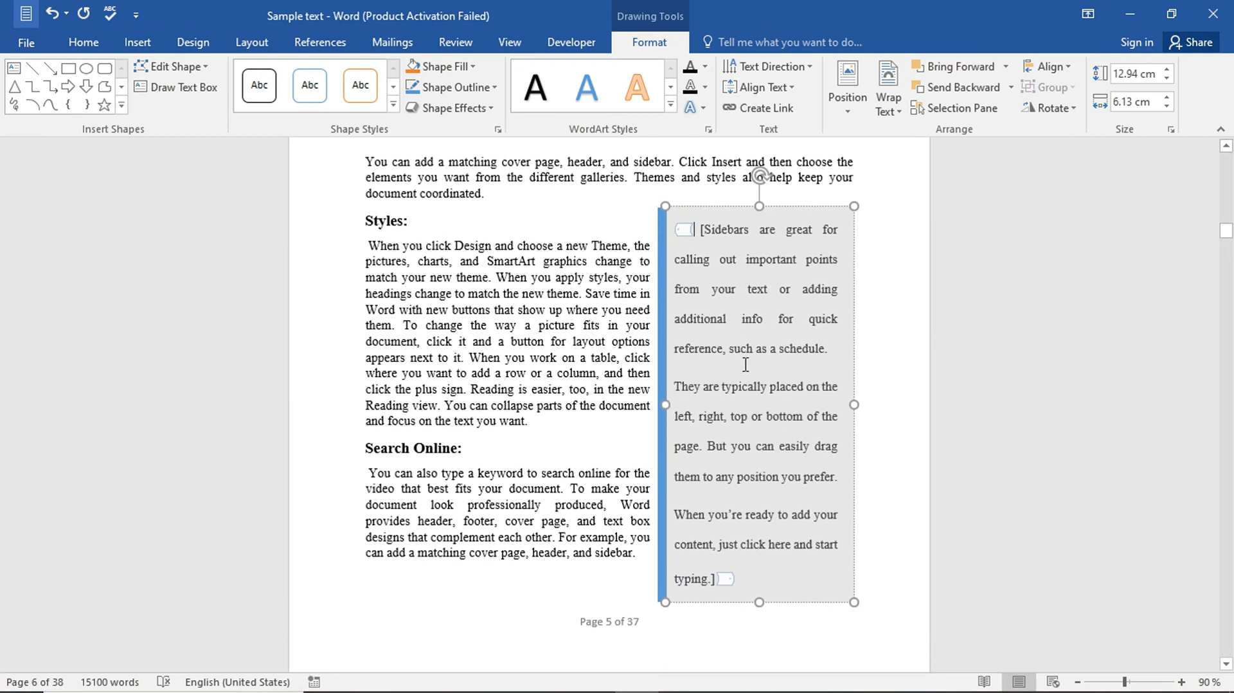
scroll(745, 364, up, 8)
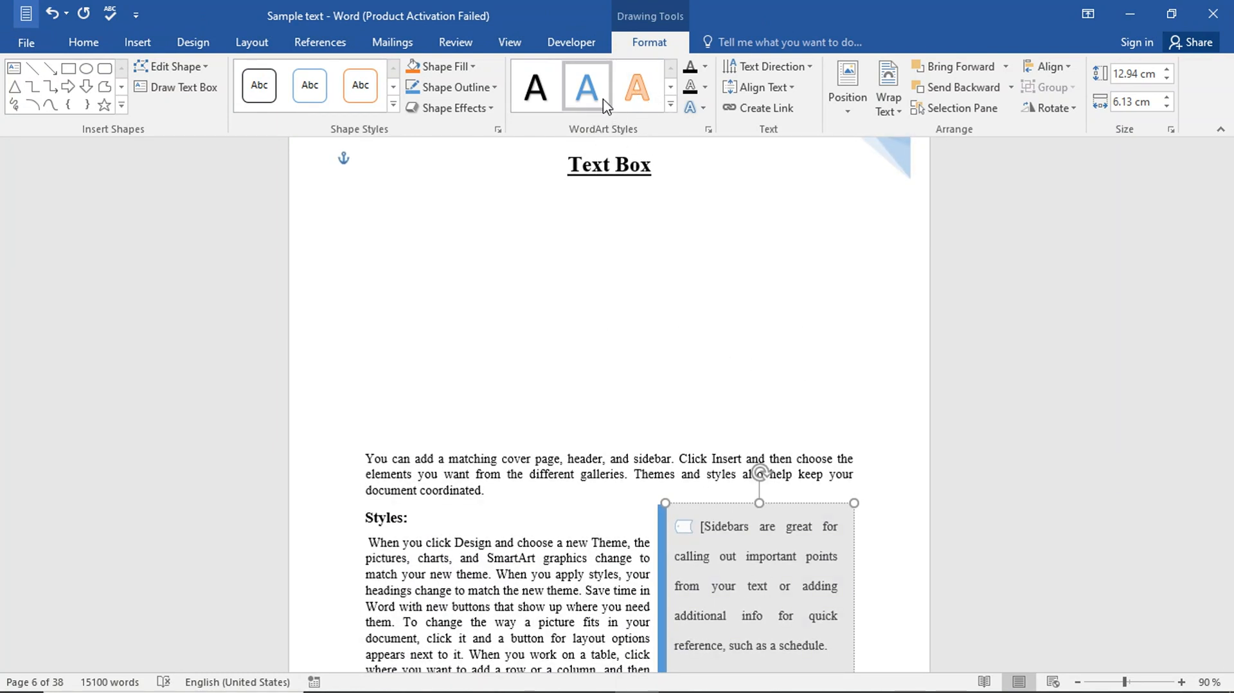
click(670, 106)
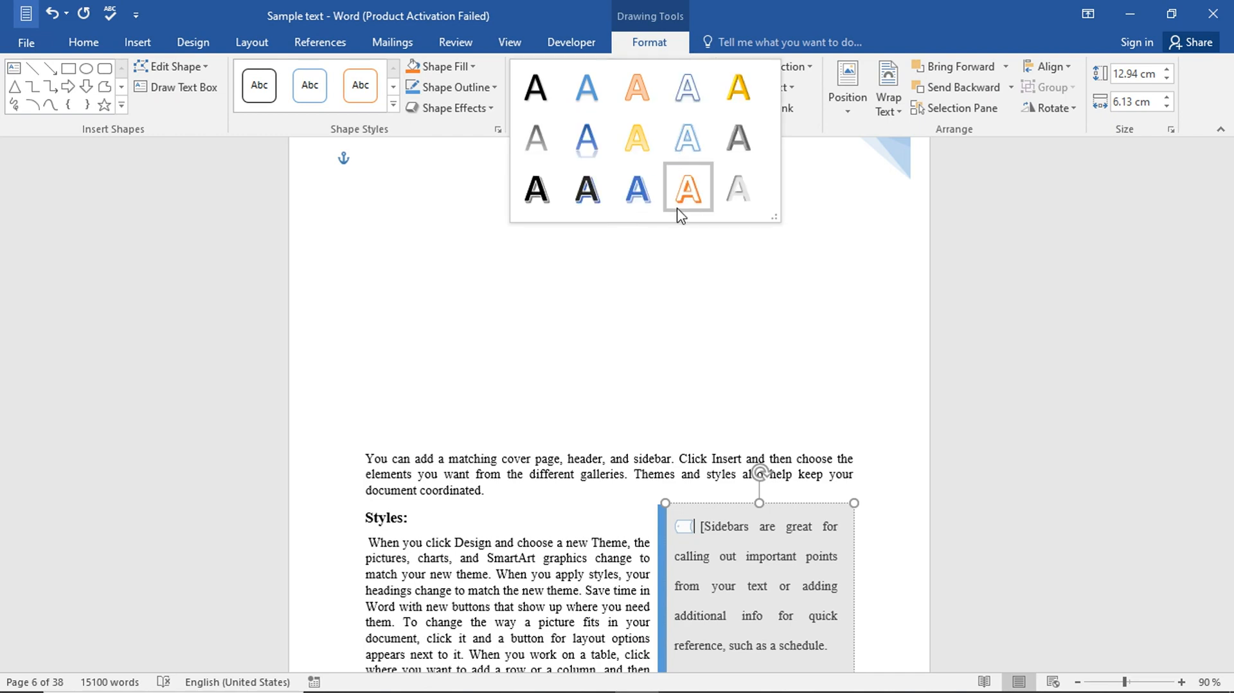
click(707, 285)
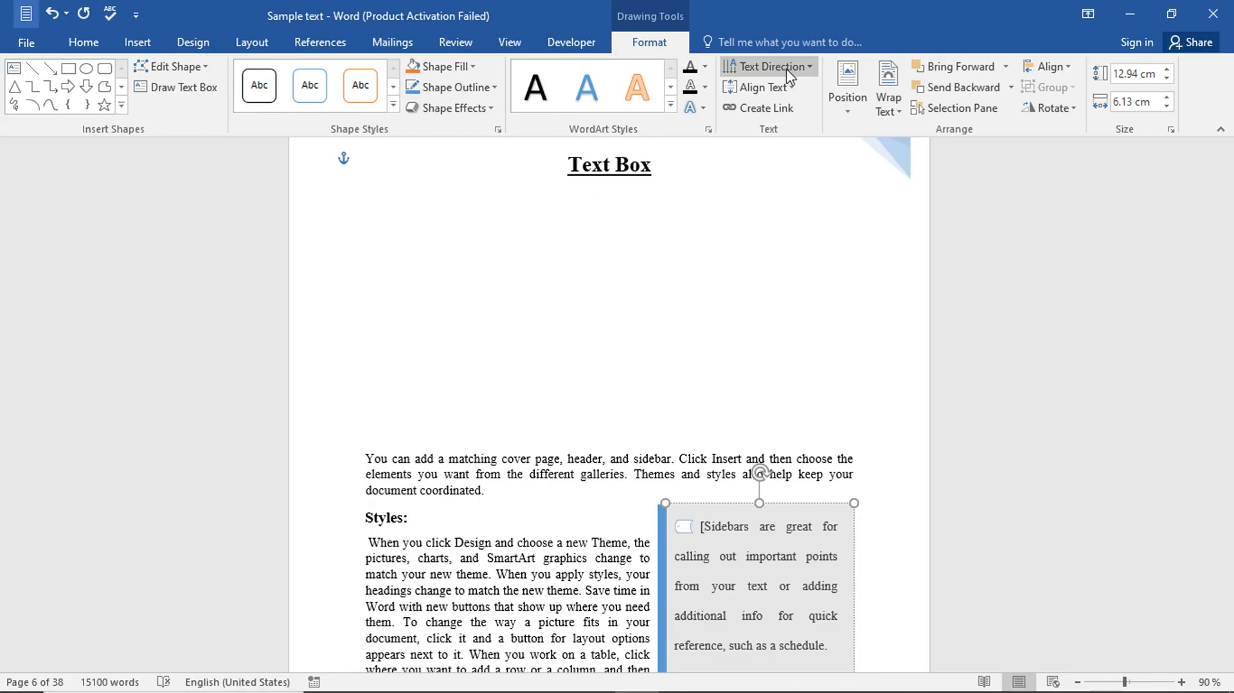
click(389, 110)
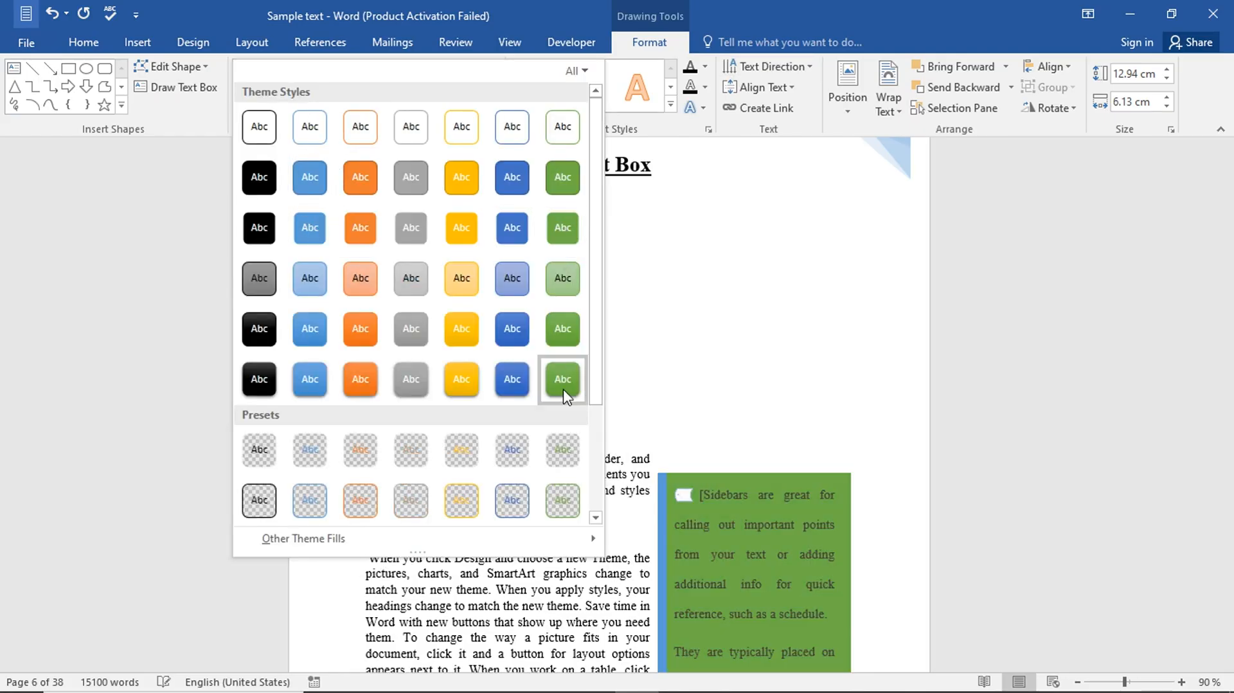
click(633, 295)
scroll(642, 321, down, 4)
scroll(763, 278, up, 4)
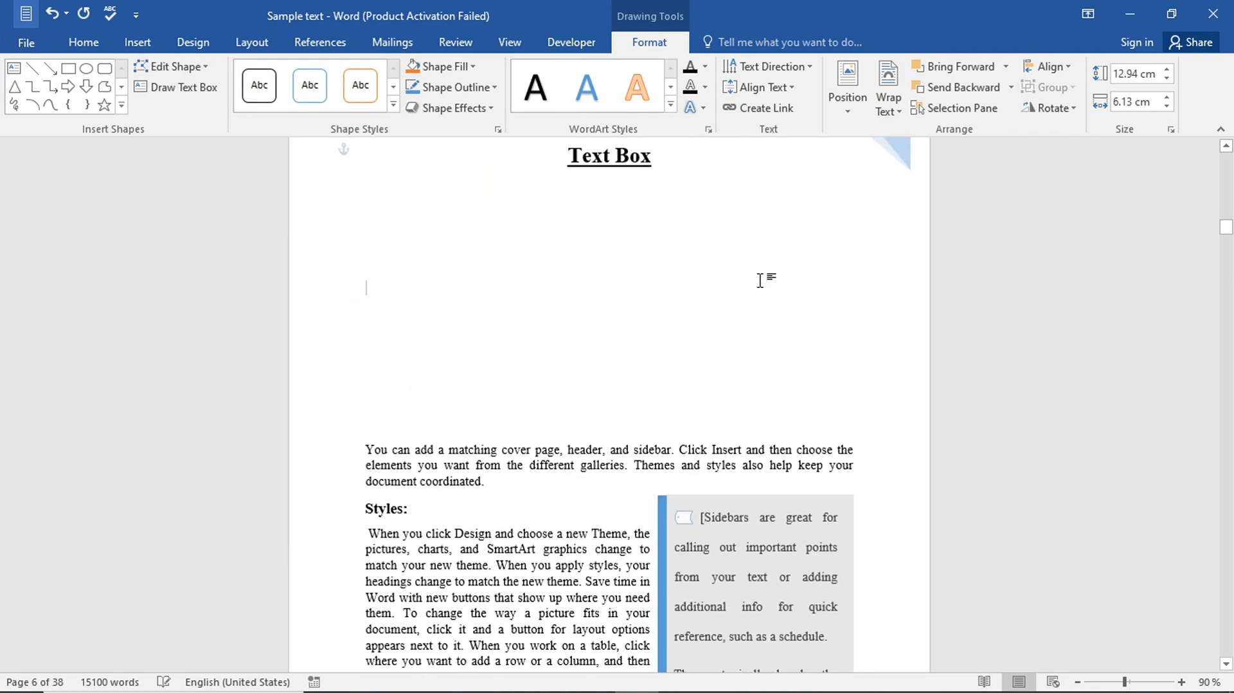
Draw a text box about 6.73 cm high and 15.39 cm wide in the blank space under the "Text Box" heading
click(762, 278)
click(140, 43)
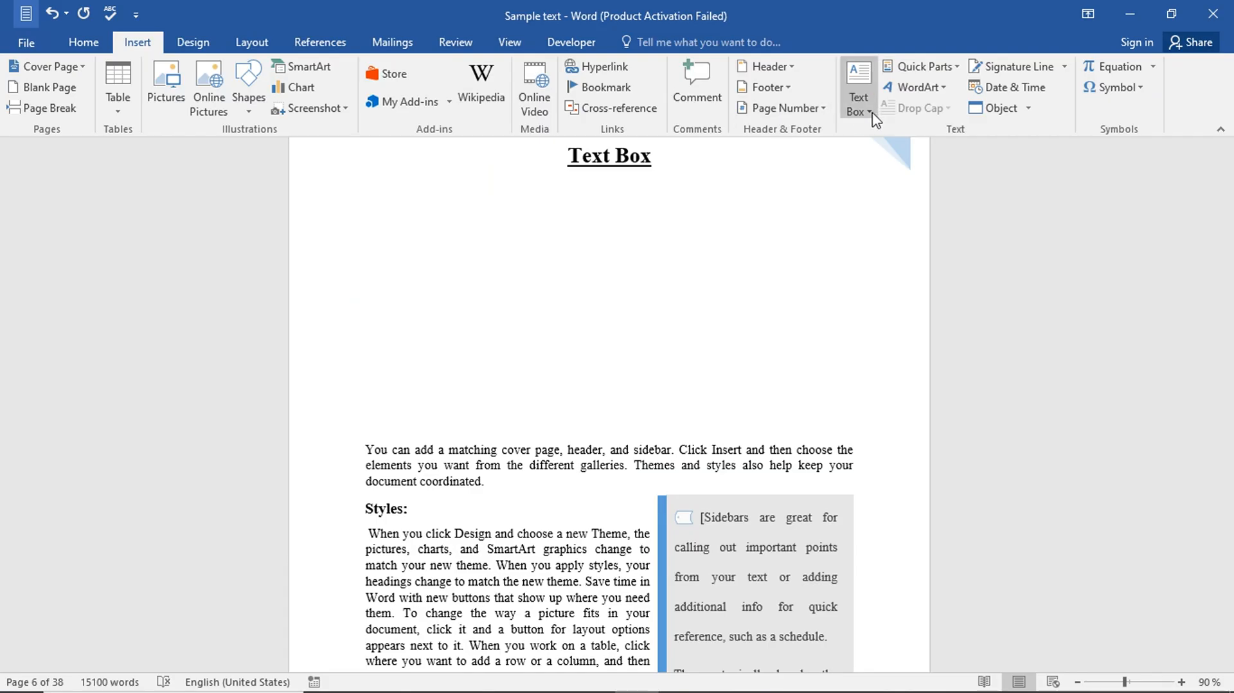
click(868, 114)
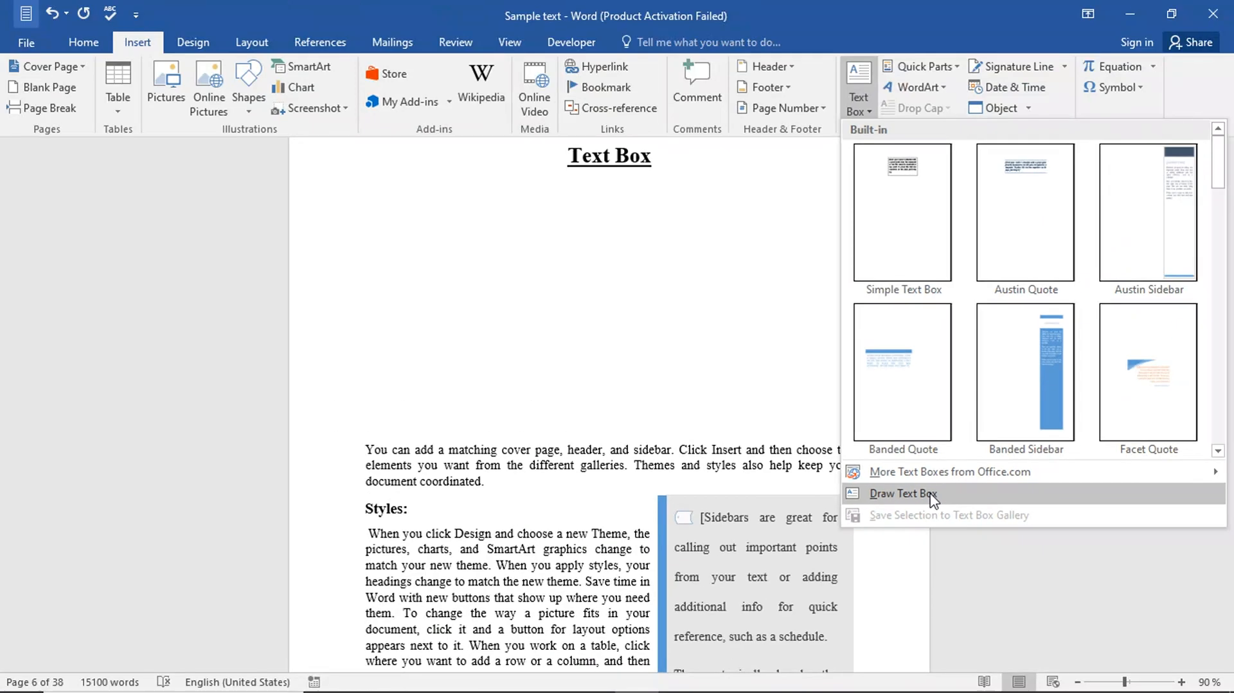
click(902, 493)
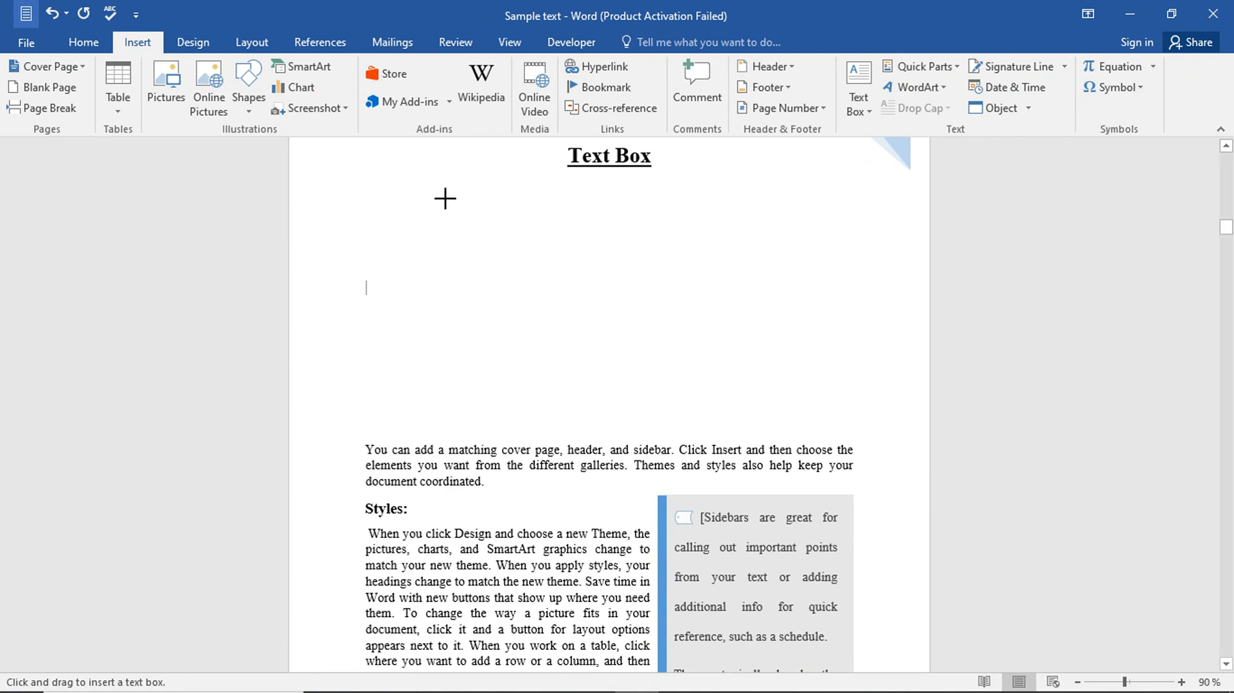
mouse_move(388, 200)
mouse_down()
mouse_move(523, 303)
mouse_move(711, 388)
mouse_move(775, 363)
mouse_move(870, 379)
mouse_move(859, 406)
mouse_up()
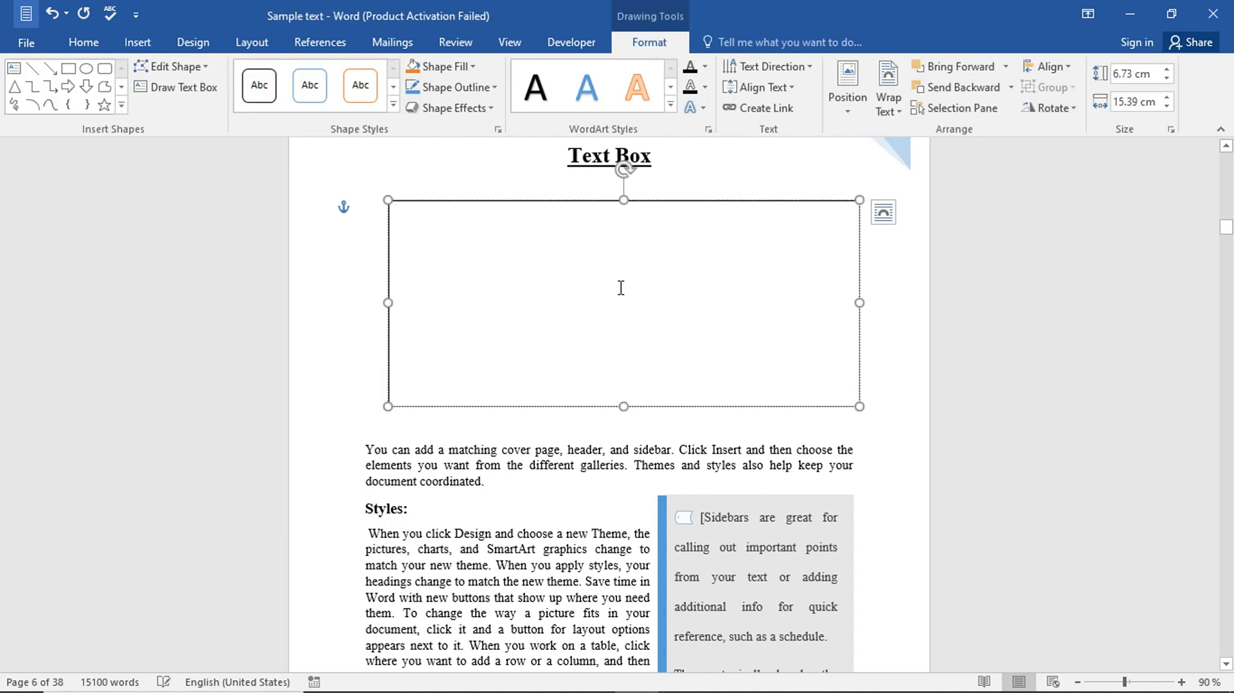
Paste the copied sentence beginning "When you click Design and choose a new Theme" into the box and shrink the box around its text
text(When you click Design and choose a new Theme, the pictures, charts, and SmartArt graphics change to match your new theme.)
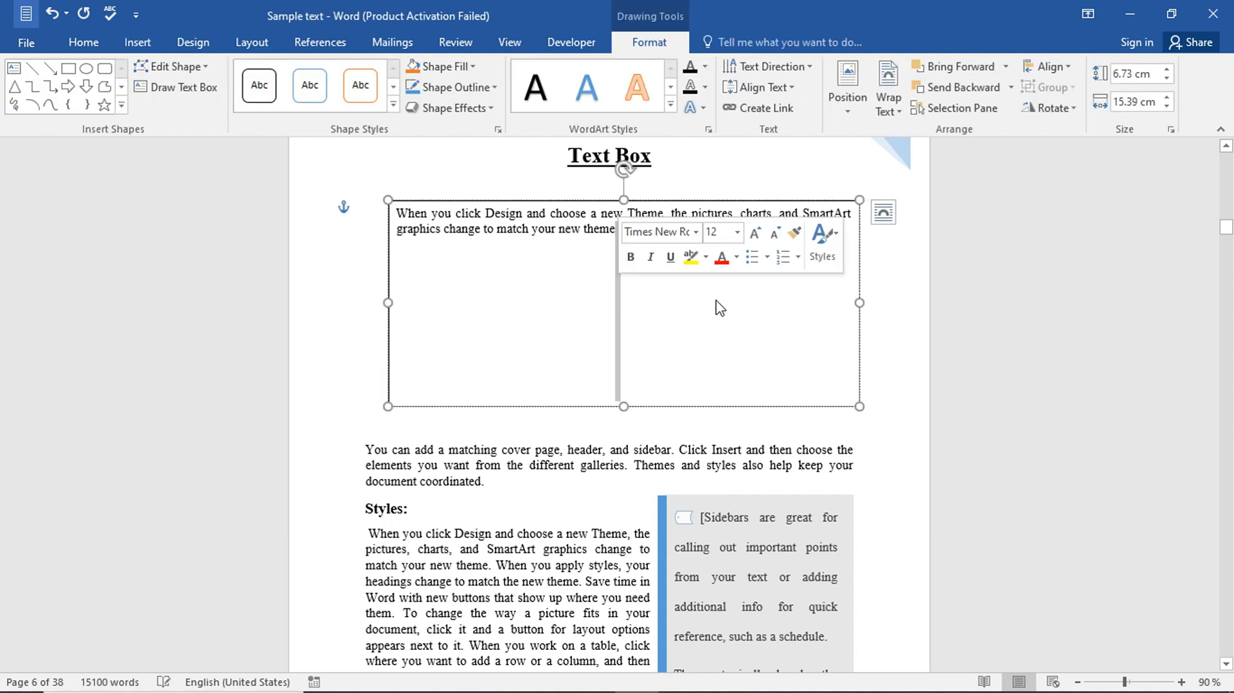
click(876, 335)
click(859, 302)
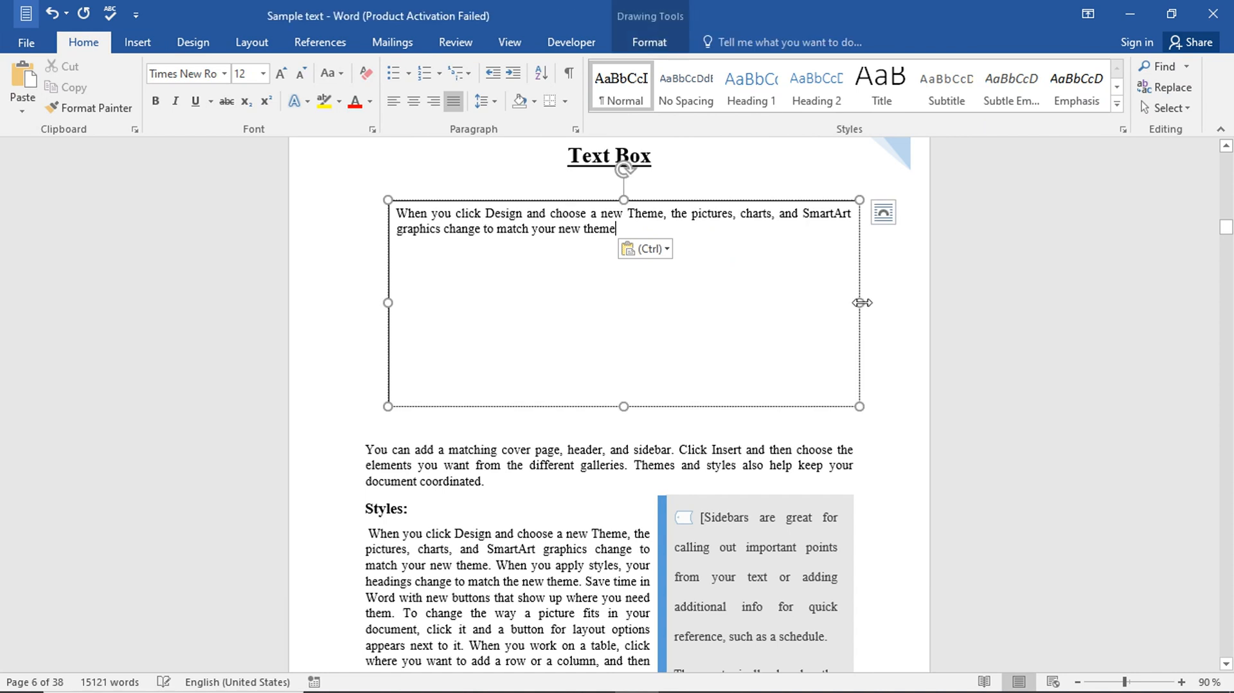
drag(860, 303, 741, 302)
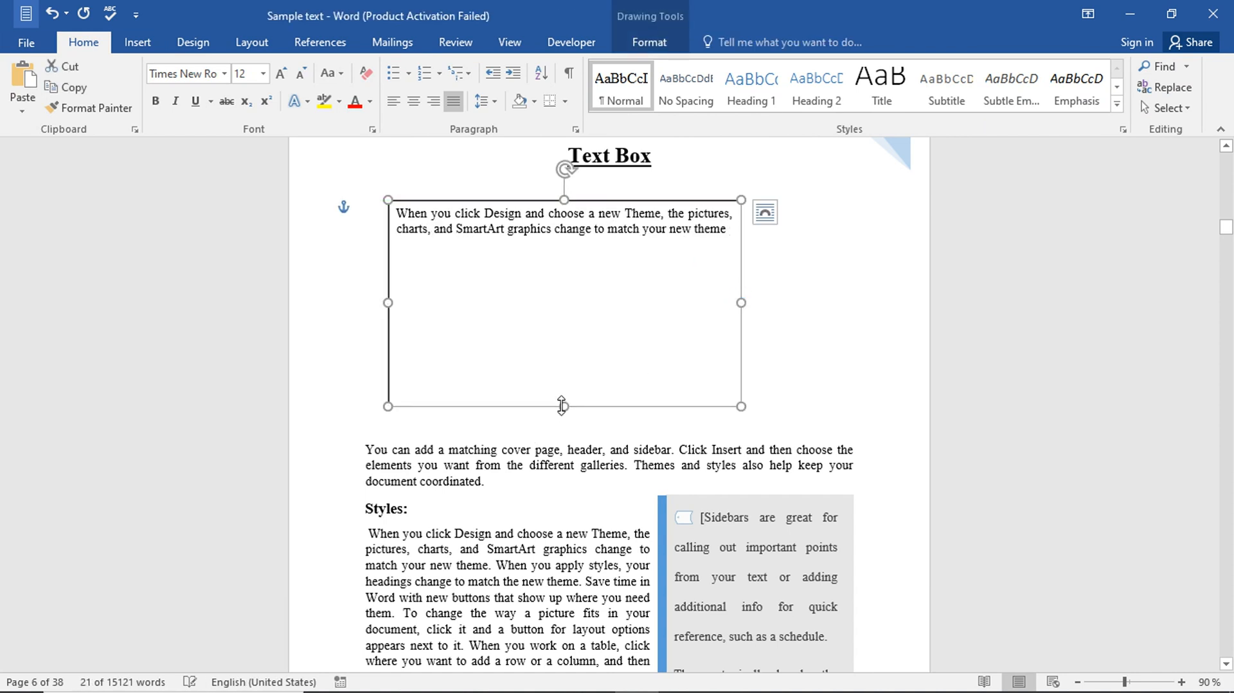
drag(563, 406, 548, 255)
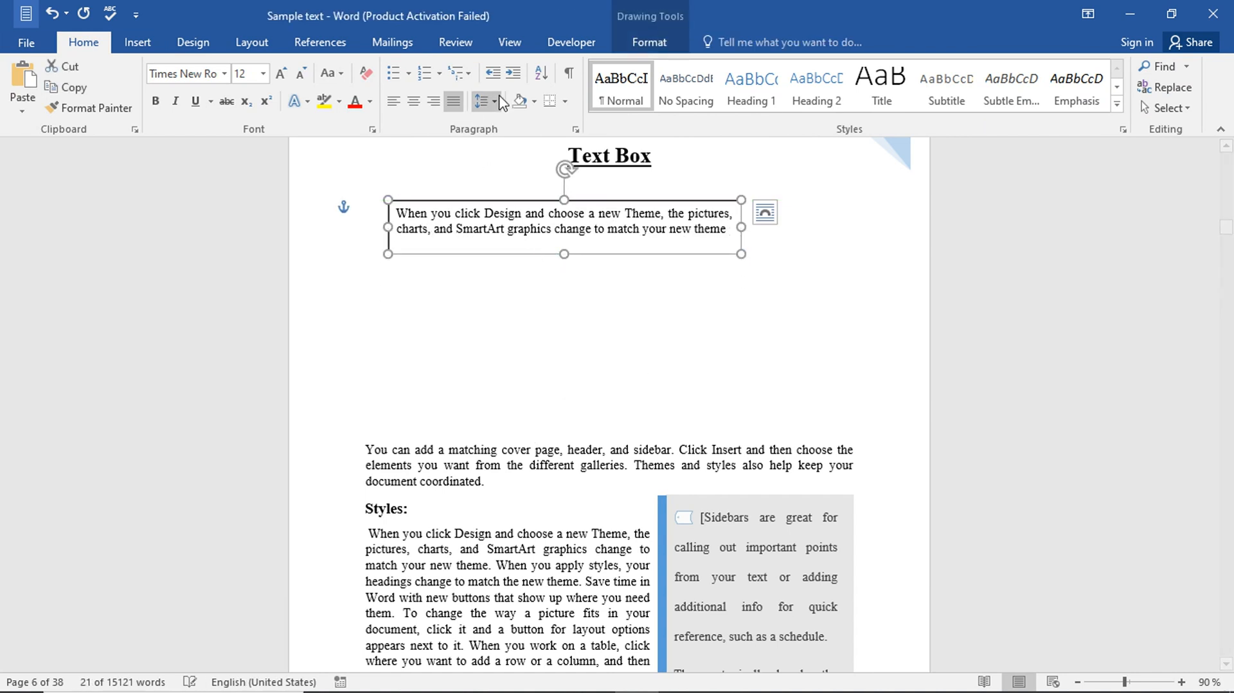
Shade the drawn text box's paragraph with a light gold theme colour and reposition the box under the heading
click(533, 100)
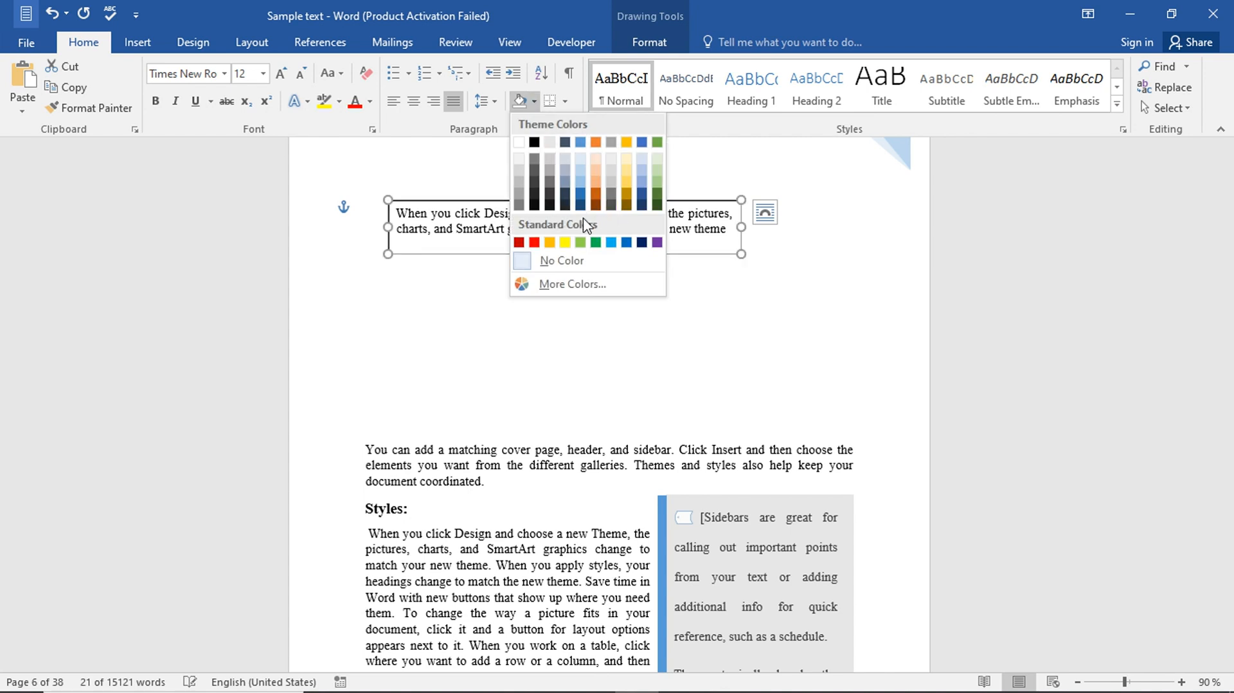
click(619, 181)
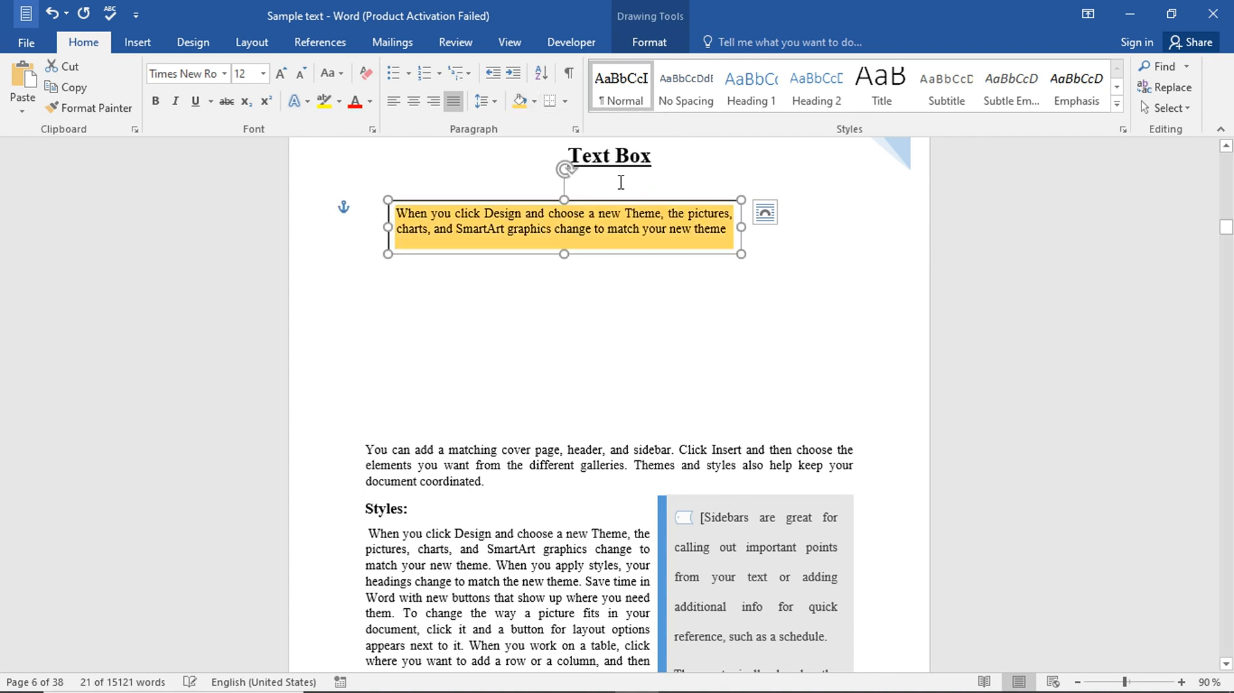
click(659, 337)
scroll(757, 315, up, 2)
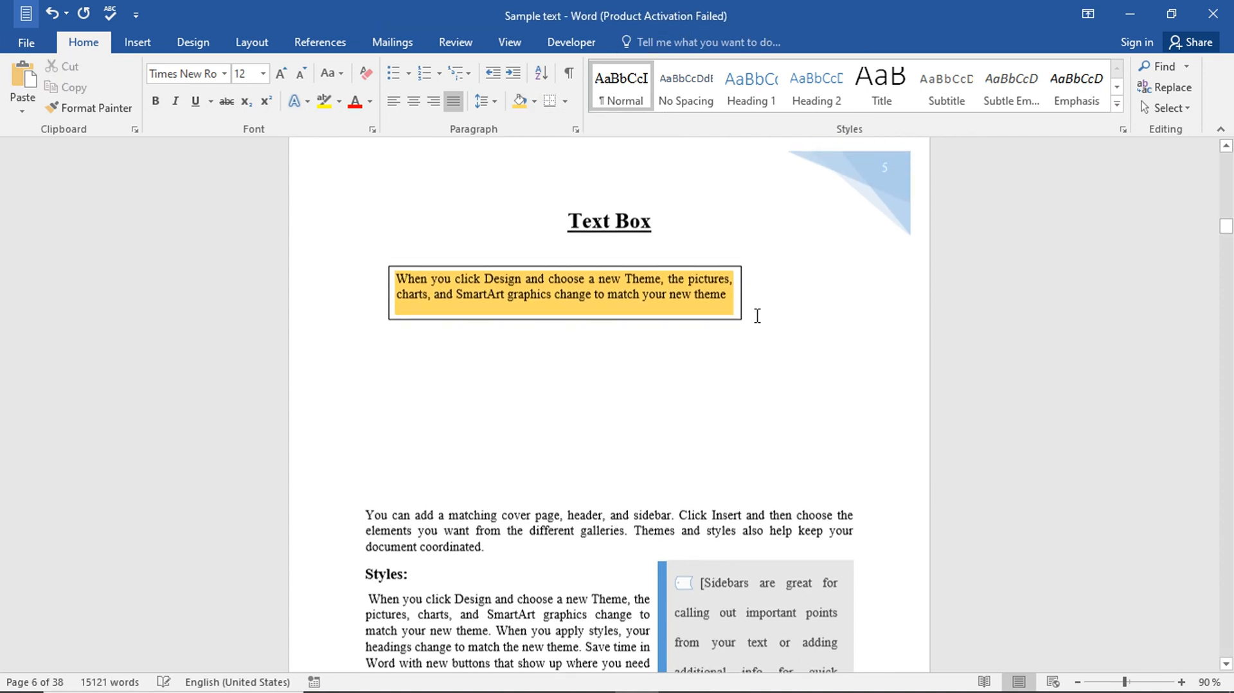
click(401, 302)
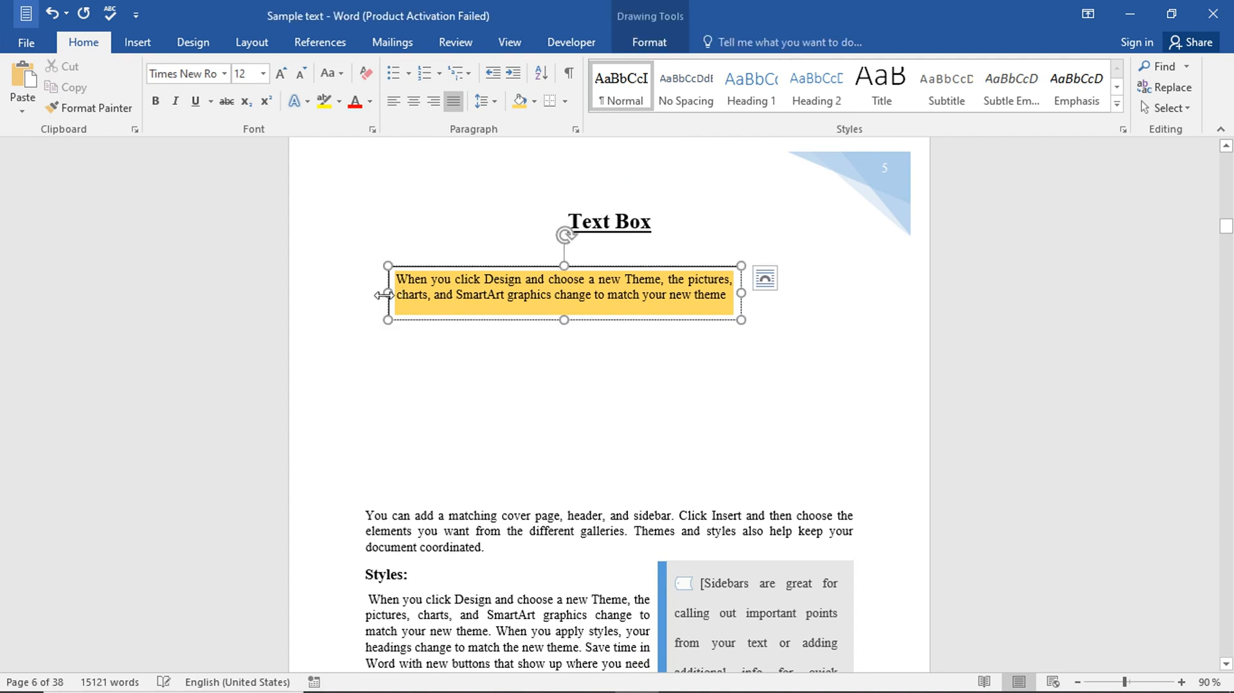
drag(384, 294, 664, 429)
click(831, 350)
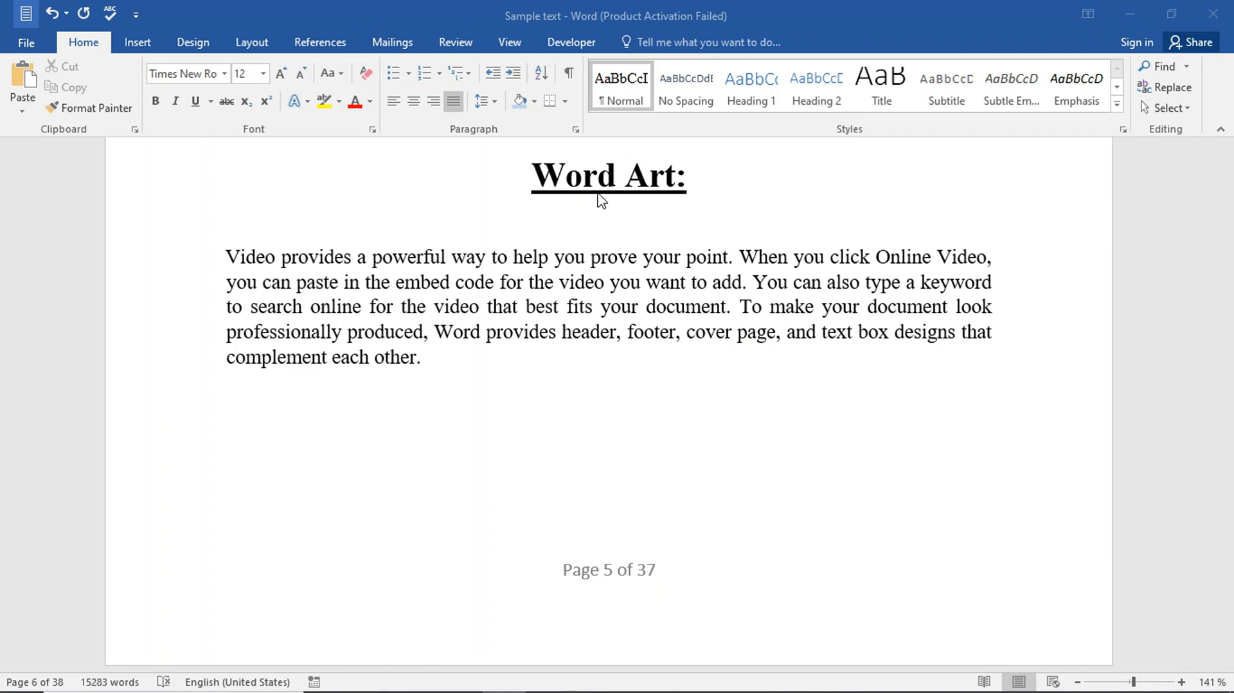
Insert a blue reflected WordArt below the paragraph under the "Word Art:" heading and start entering "Word" in it
click(131, 42)
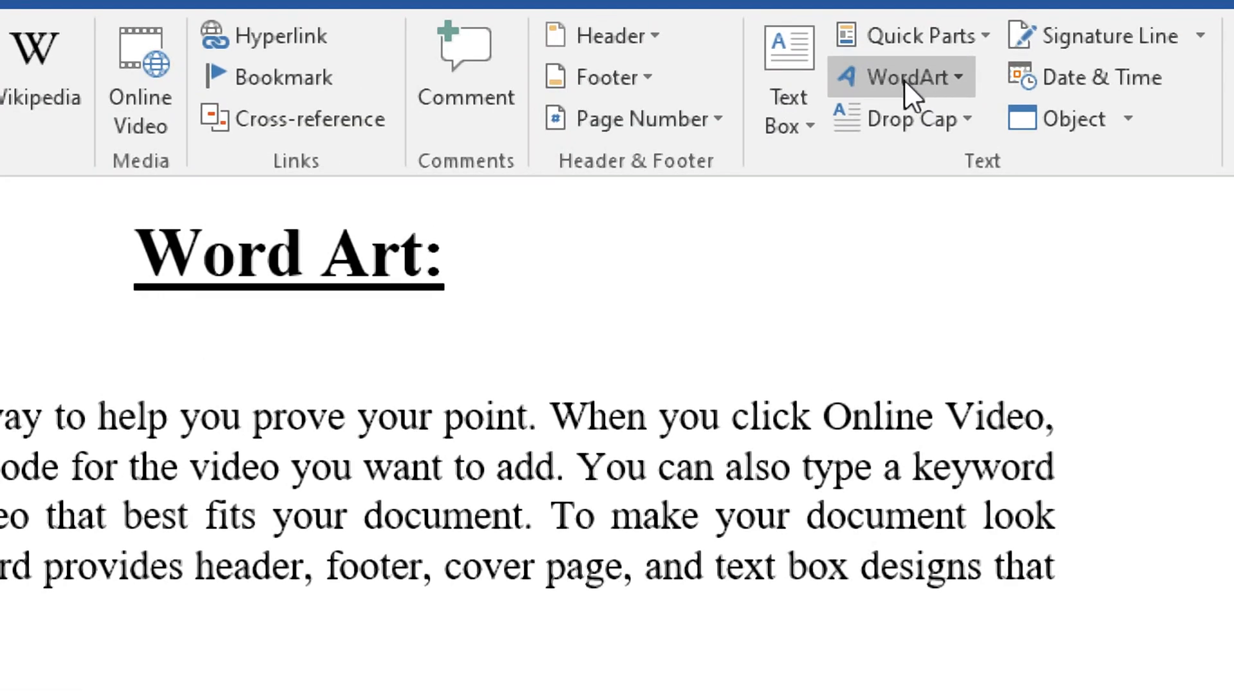
click(956, 78)
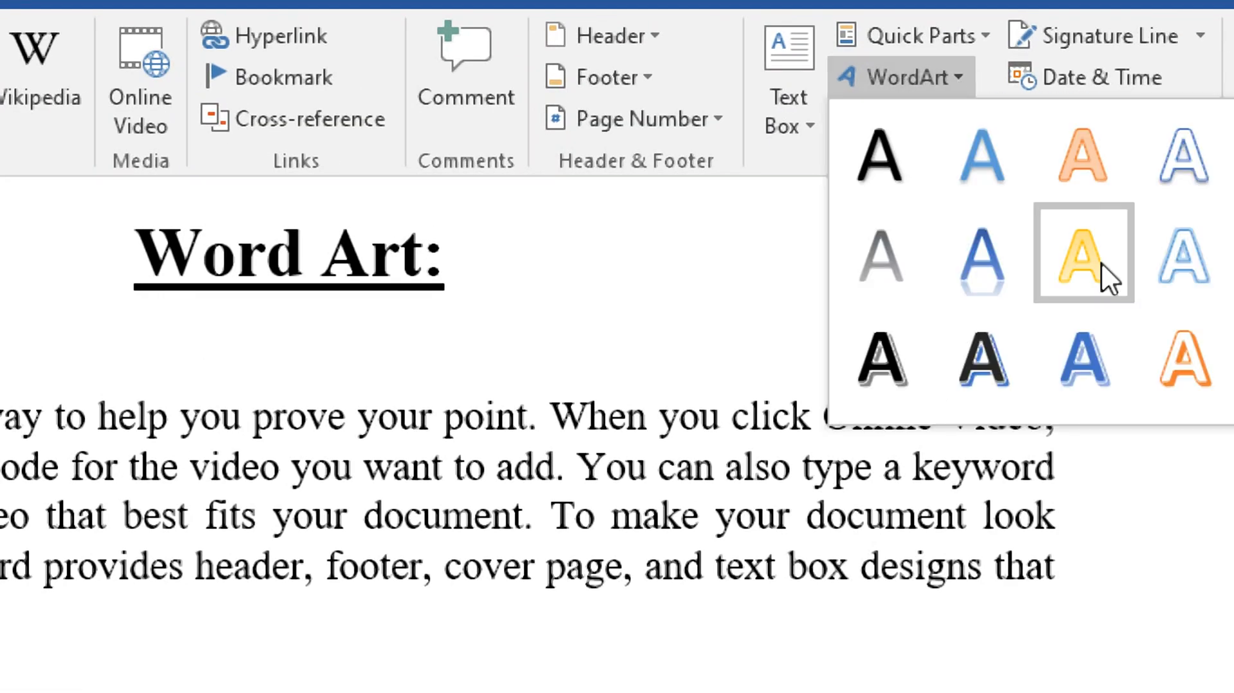
drag(1206, 418, 1211, 616)
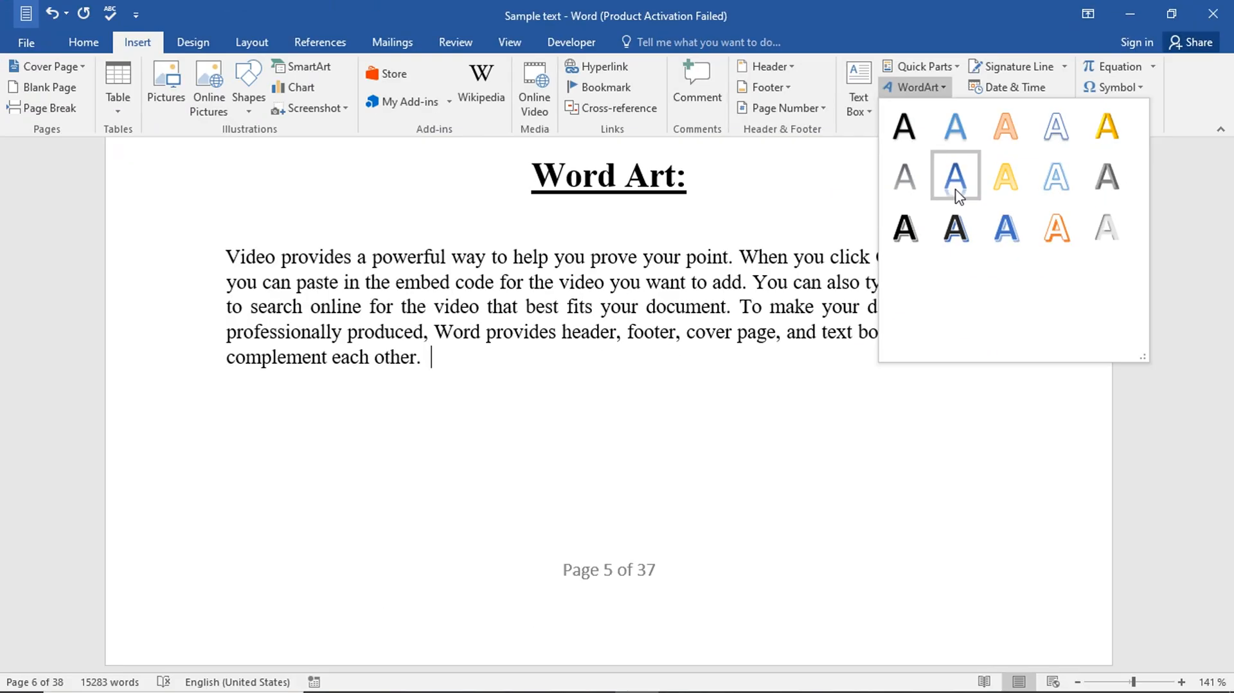
click(763, 257)
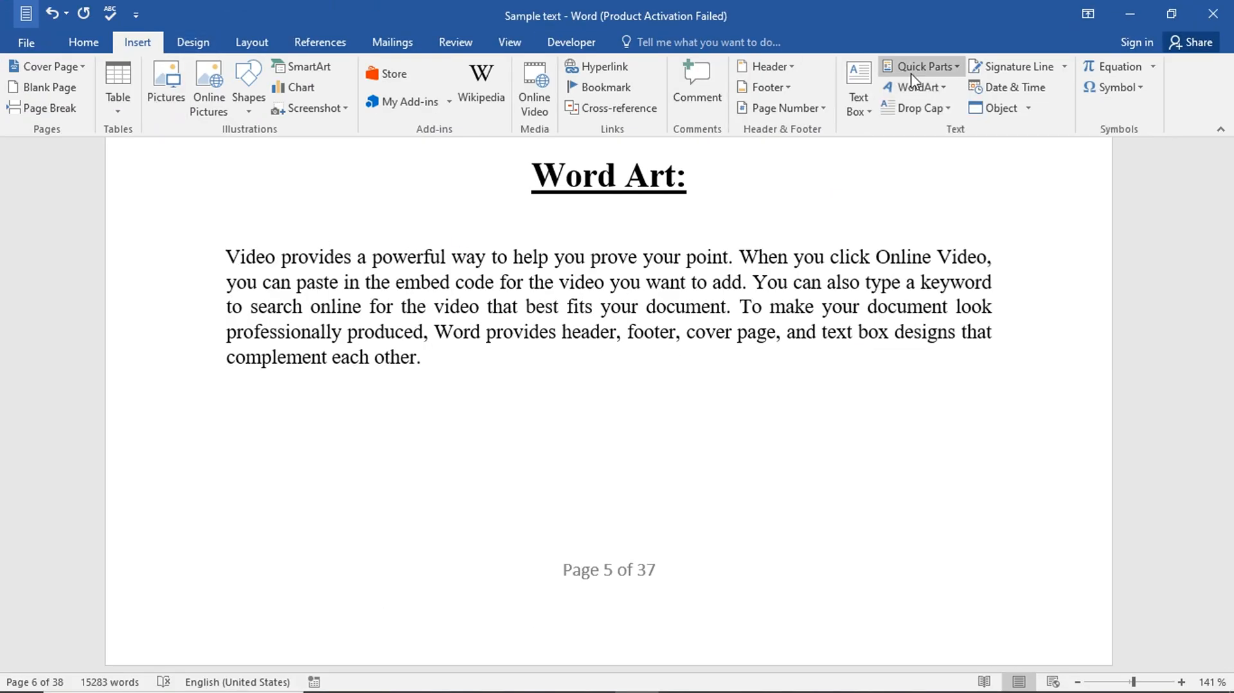
drag(417, 289, 688, 405)
triple_click(760, 421)
text(Word)
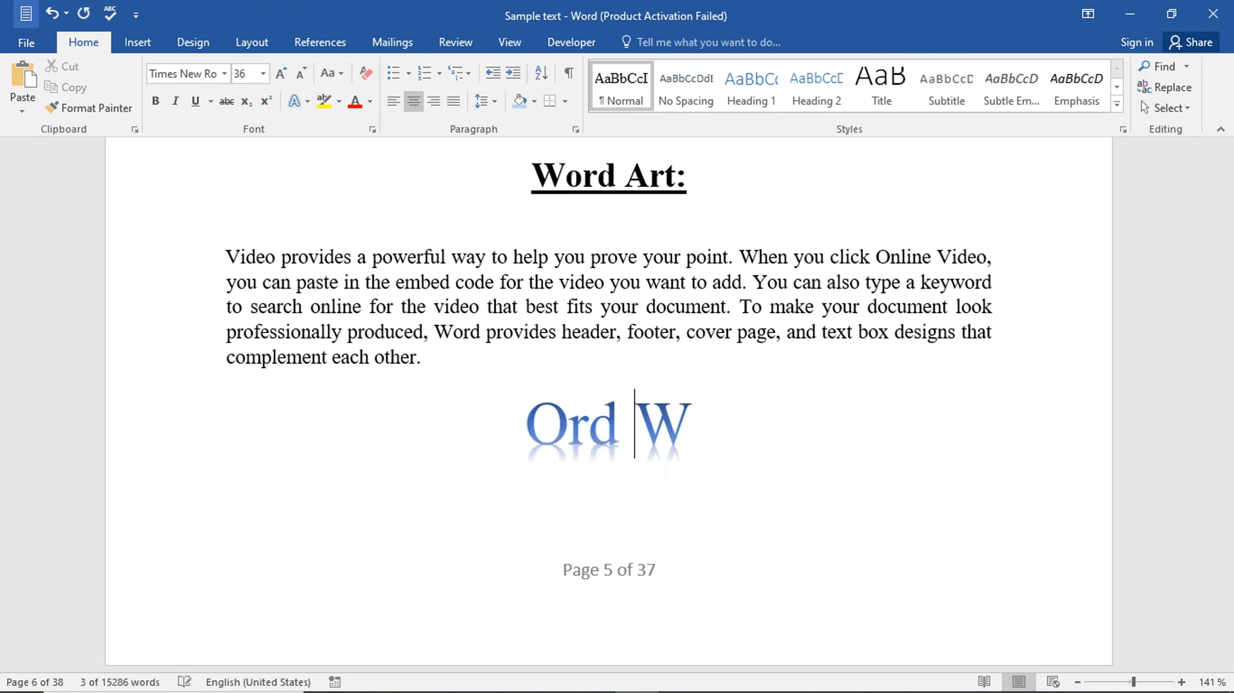
Correct the mistyped WordArt text and delete the WordArt from below the paragraph
key(BackSpace)
key(BackSpace)
key(BackSpace)
key(BackSpace)
key(Right)
text(ord Art)
triple_click(543, 426)
key(Delete)
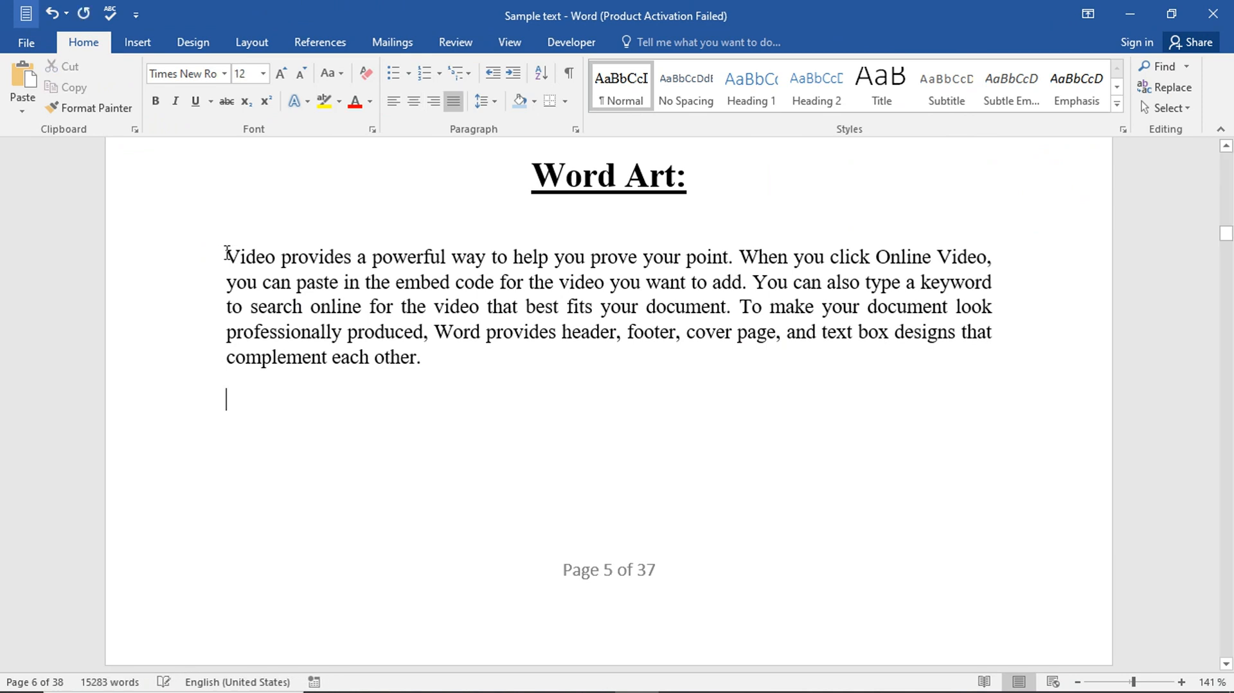
Convert the initial "V" of the paragraph starting with "Video provides" into a blue reflected WordArt
drag(236, 252, 228, 253)
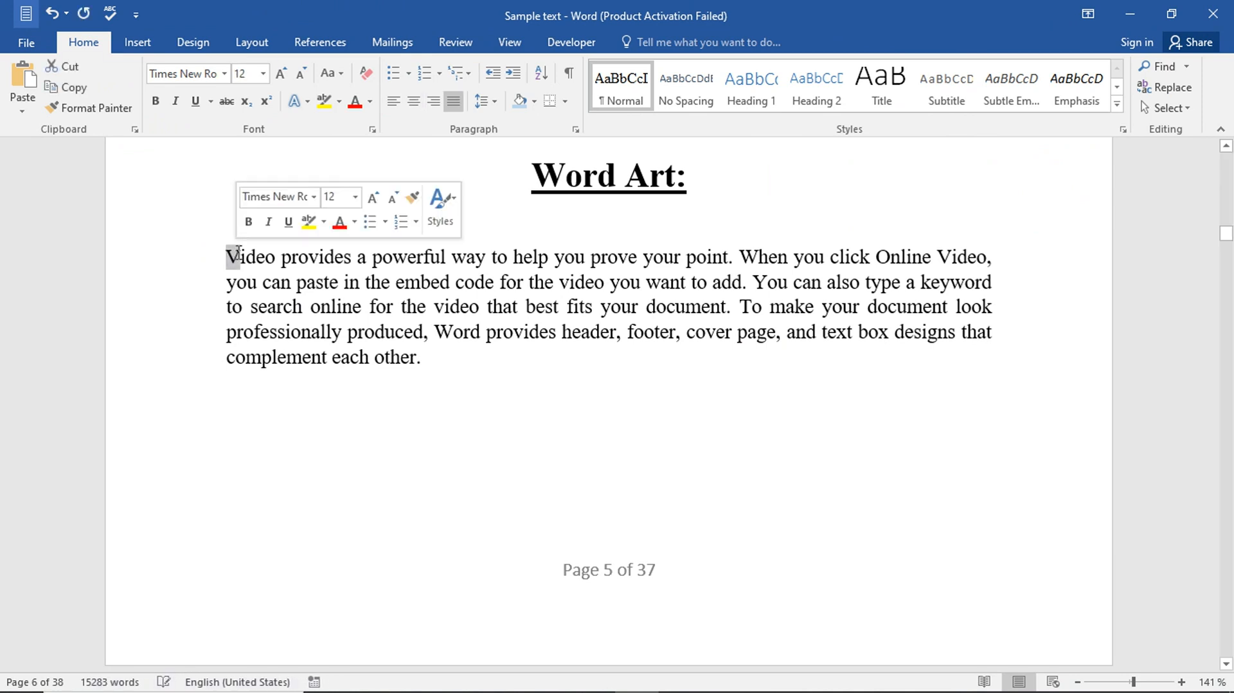
click(136, 42)
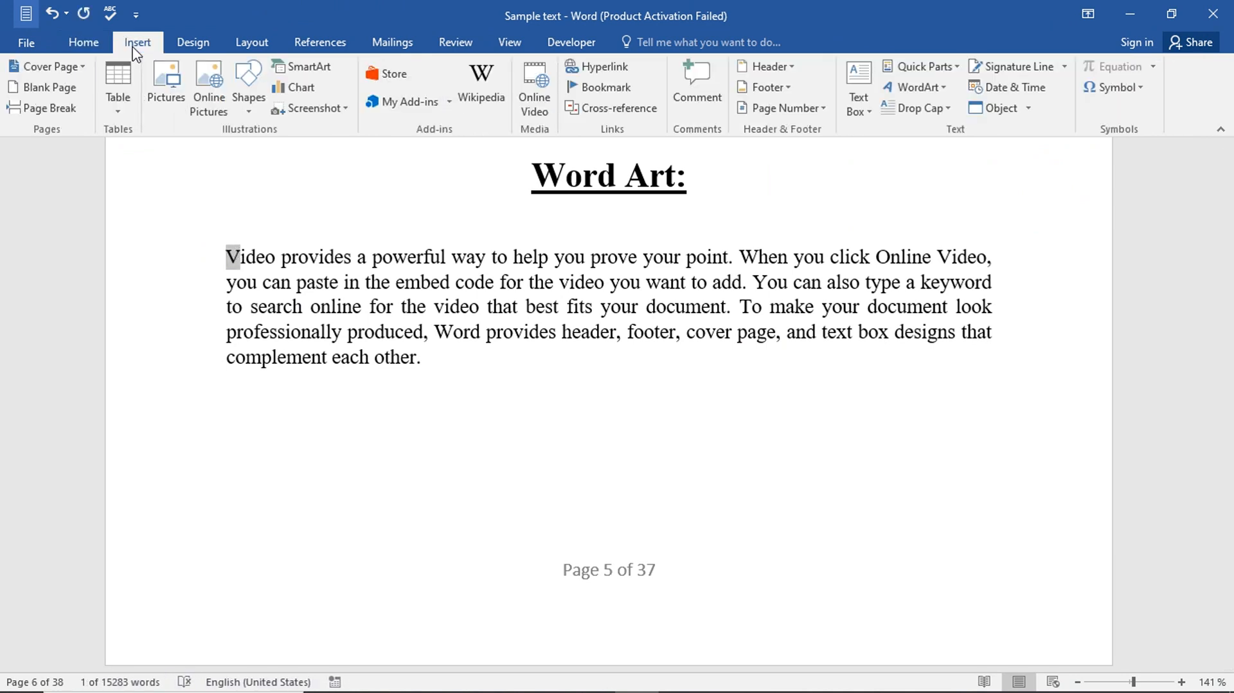
click(943, 90)
click(962, 194)
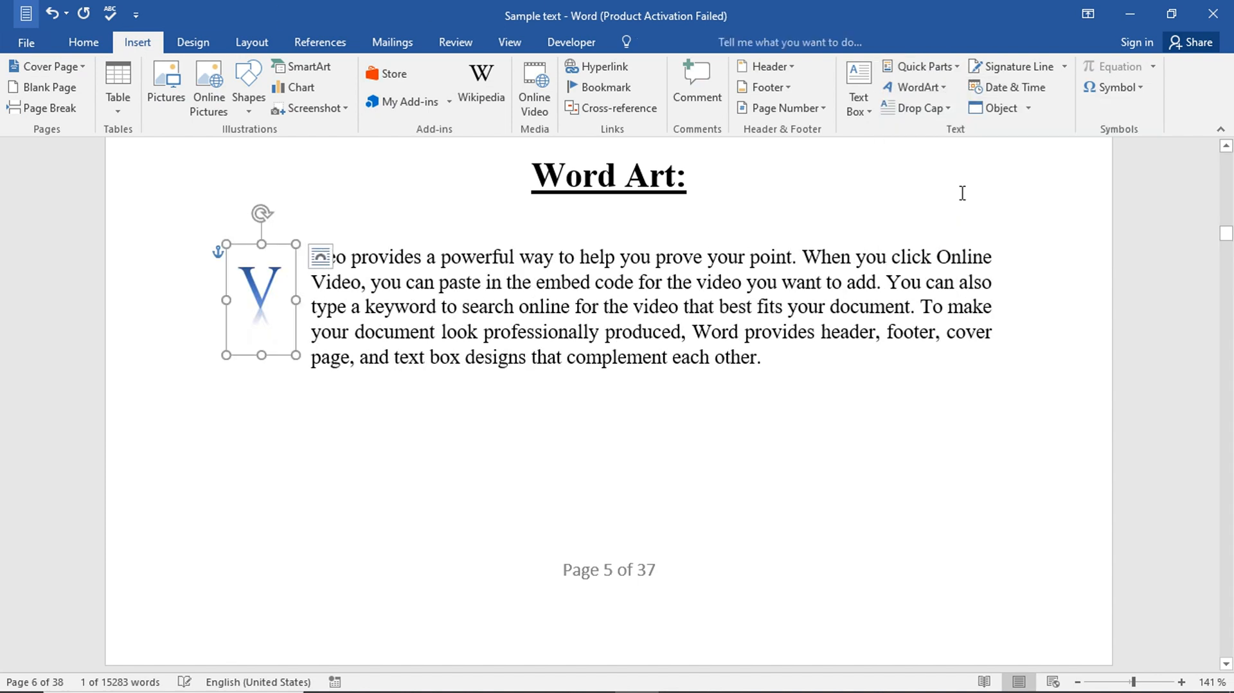
click(291, 477)
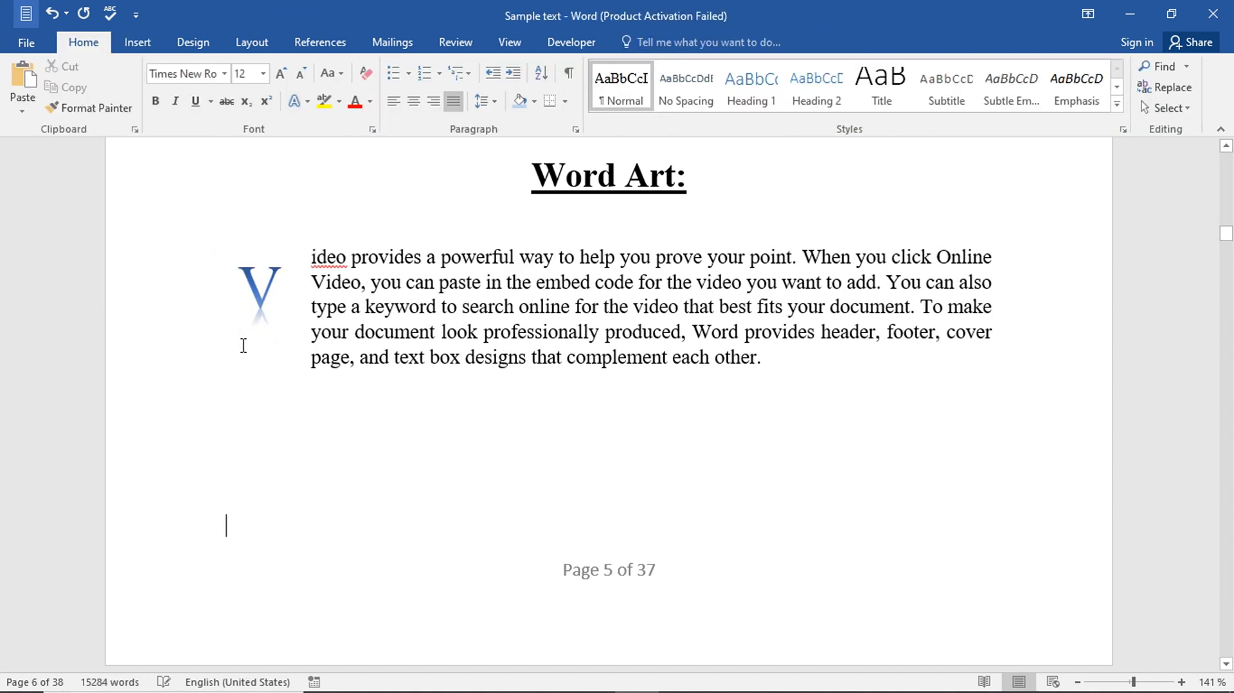
Insert a second WordArt in the bold dark grey style near the "V" WordArt
click(272, 295)
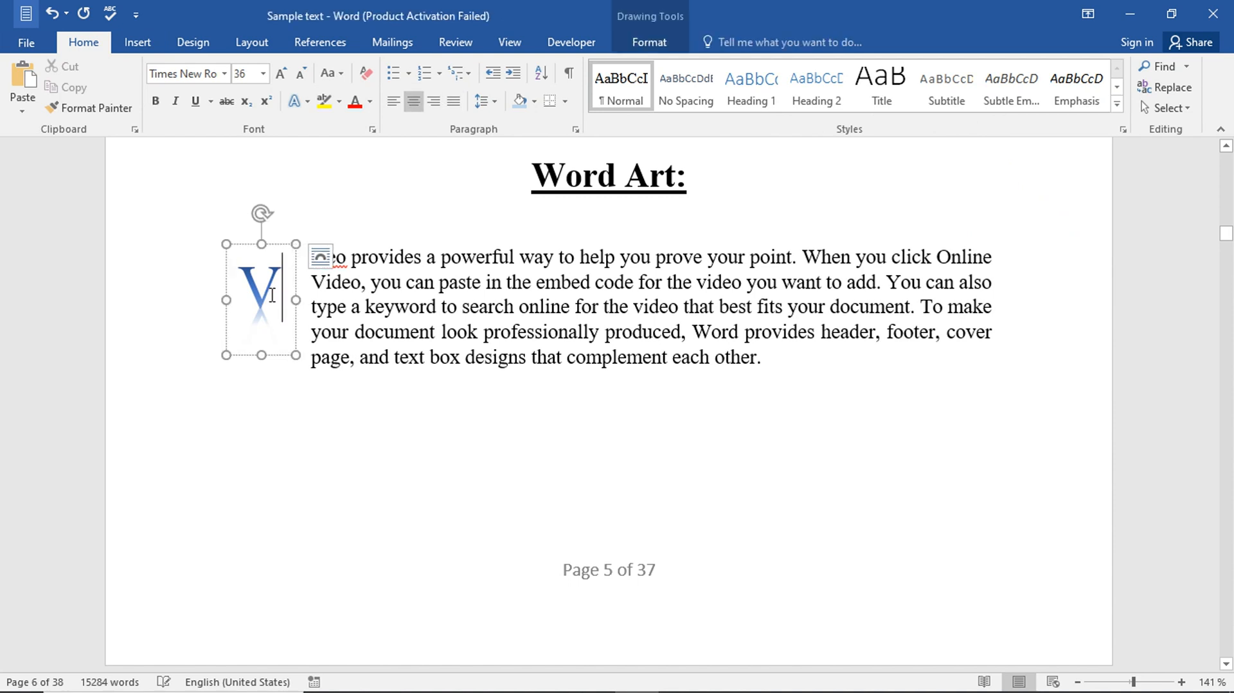
click(137, 42)
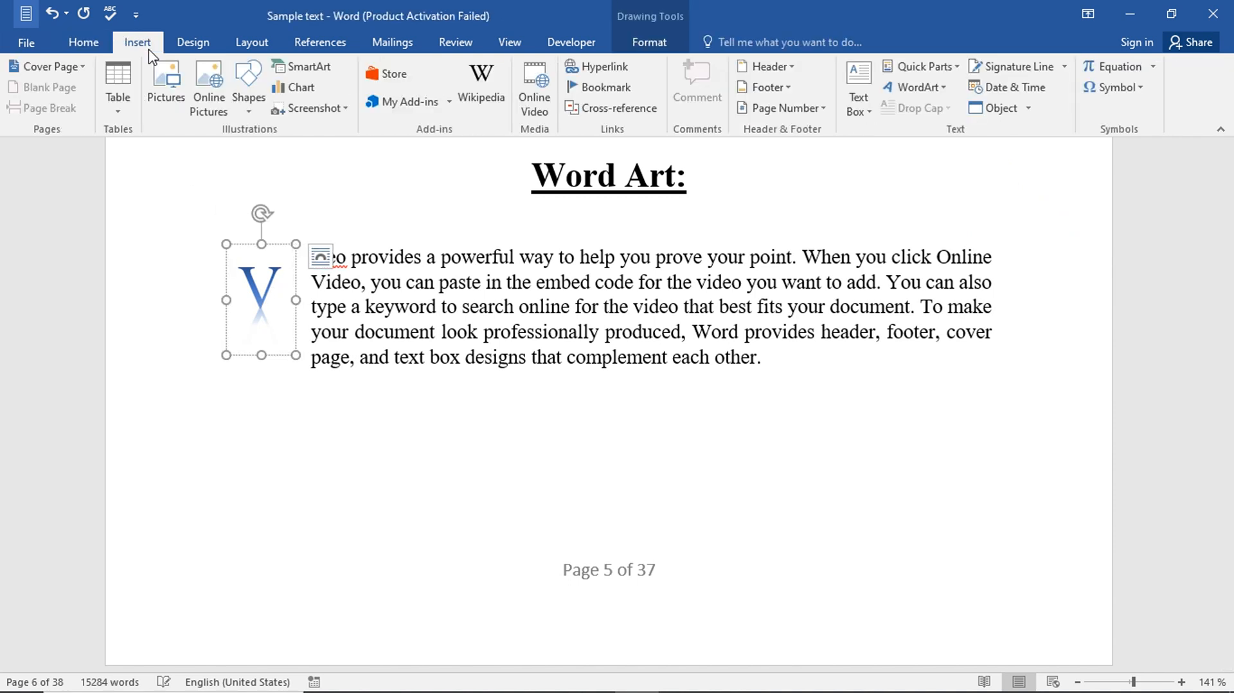
click(944, 88)
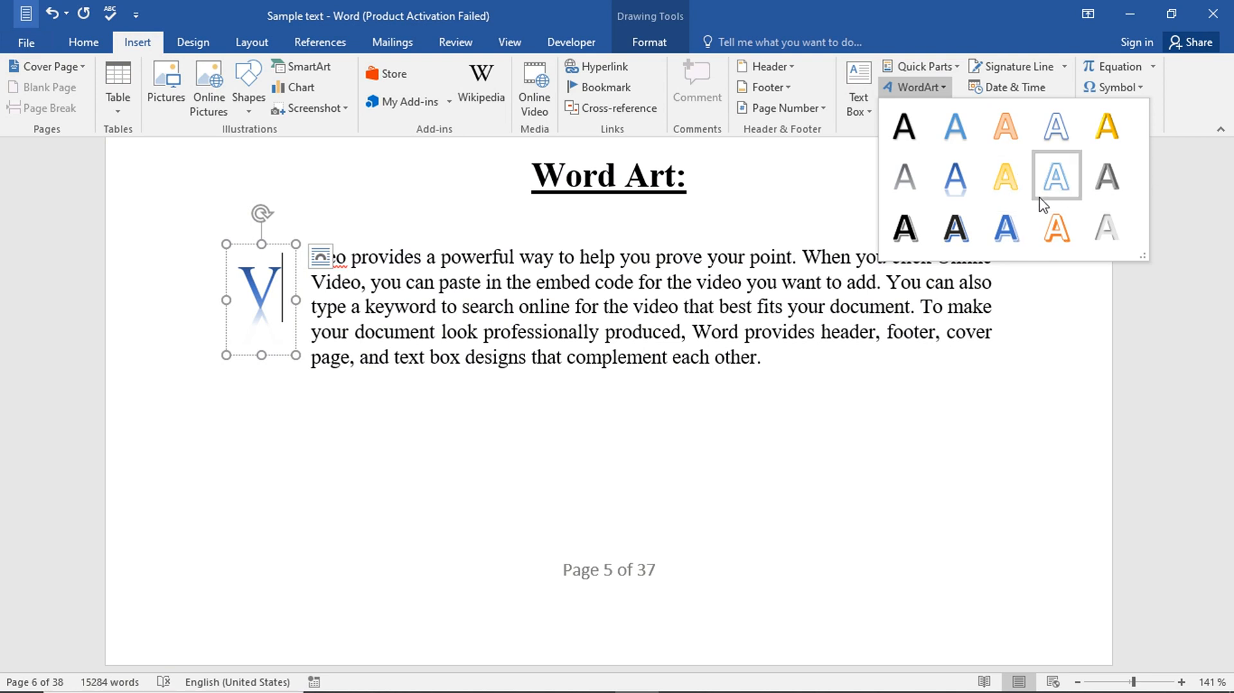
click(1107, 186)
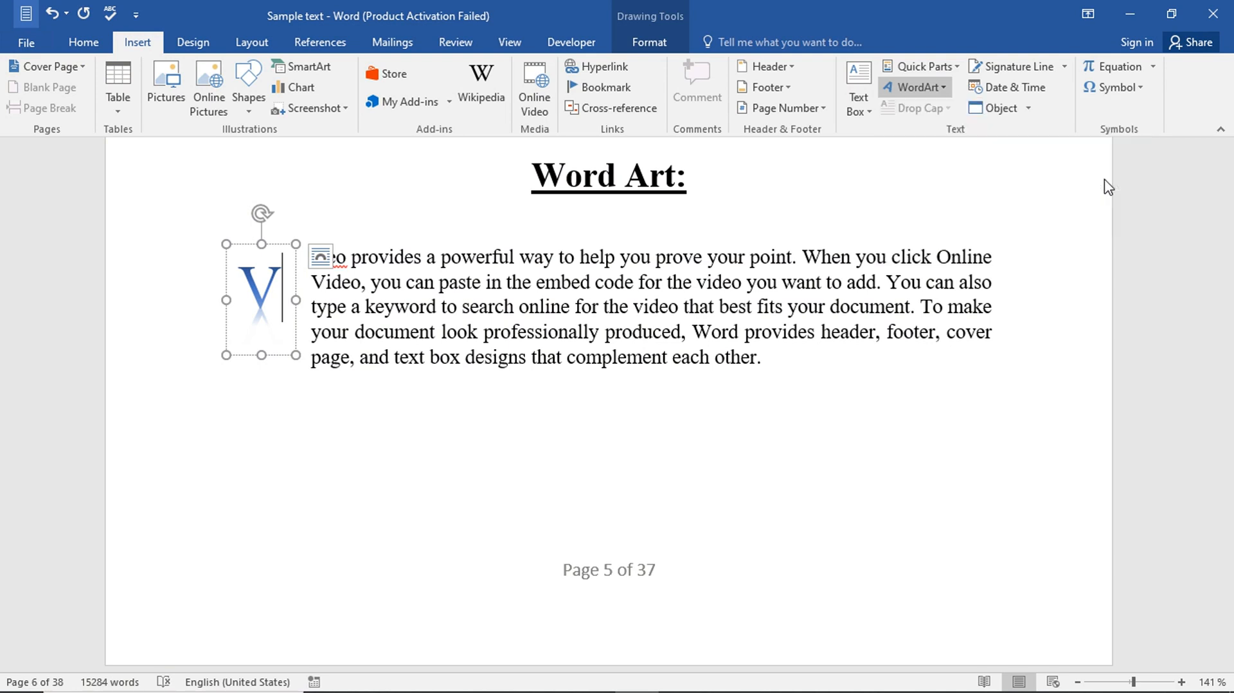
click(841, 420)
click(585, 310)
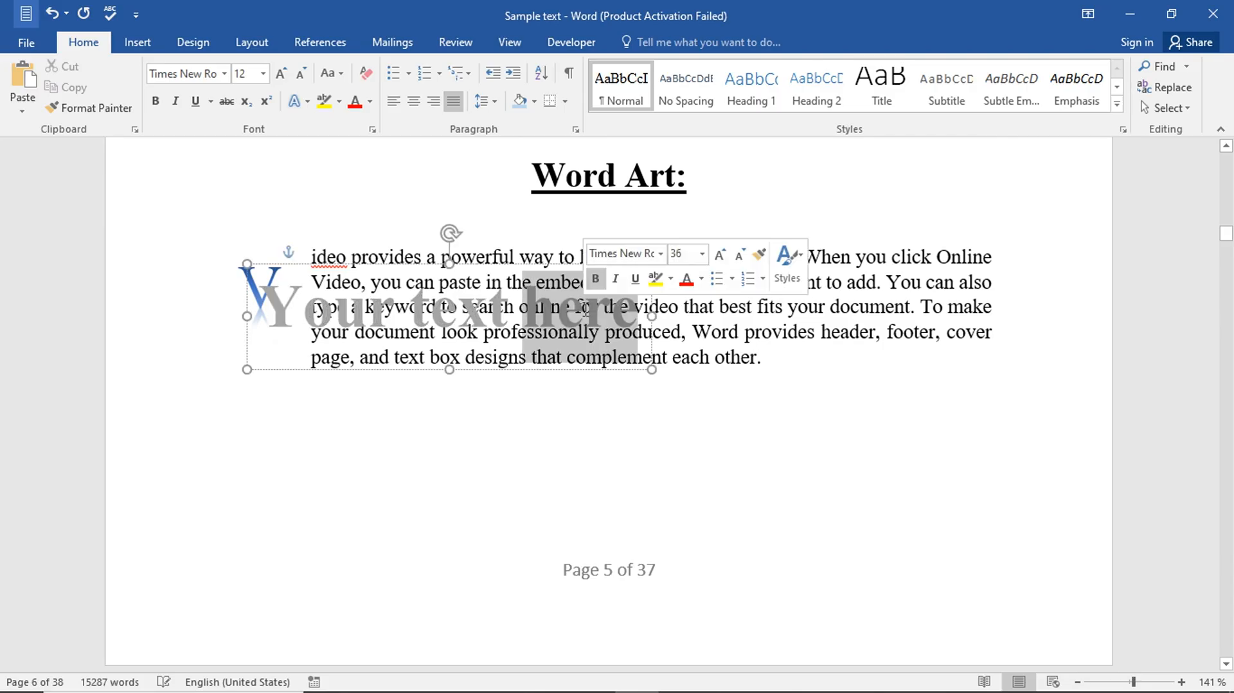
Move the grey placeholder WordArt down to just below the paragraph
key(Down)
key(Down)
key(Down)
key(Down)
key(Down)
key(Down)
key(Down)
key(Down)
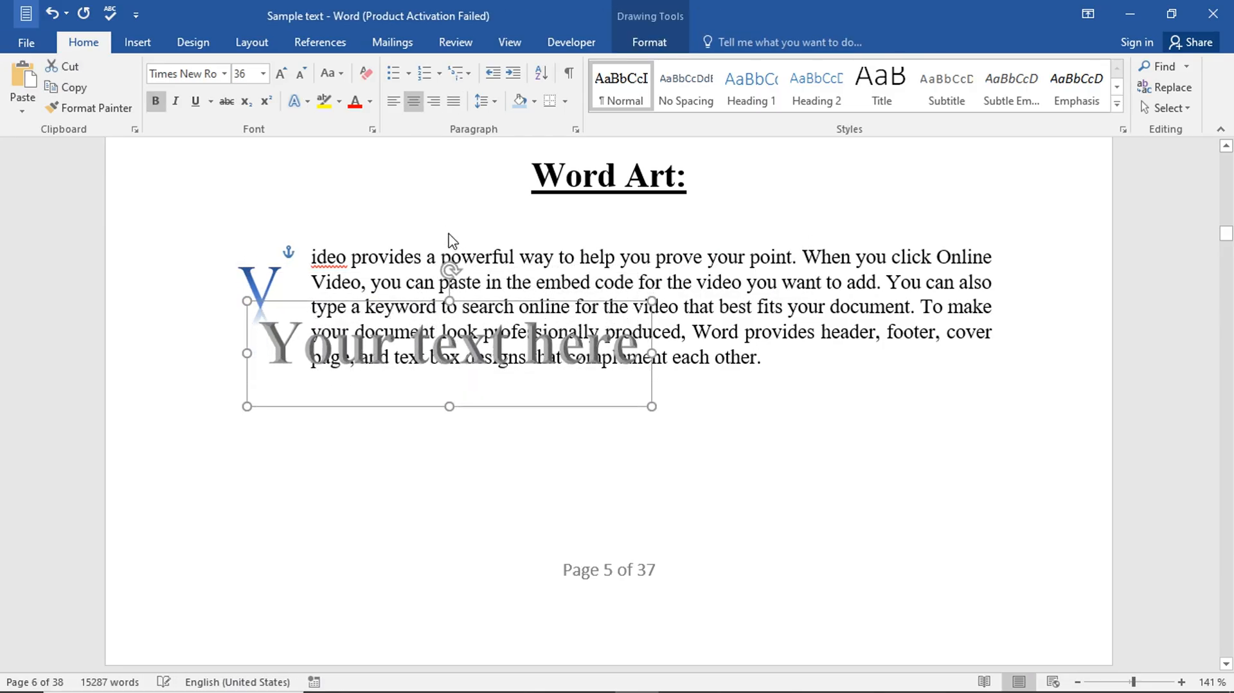
key(Down)
key(Down)
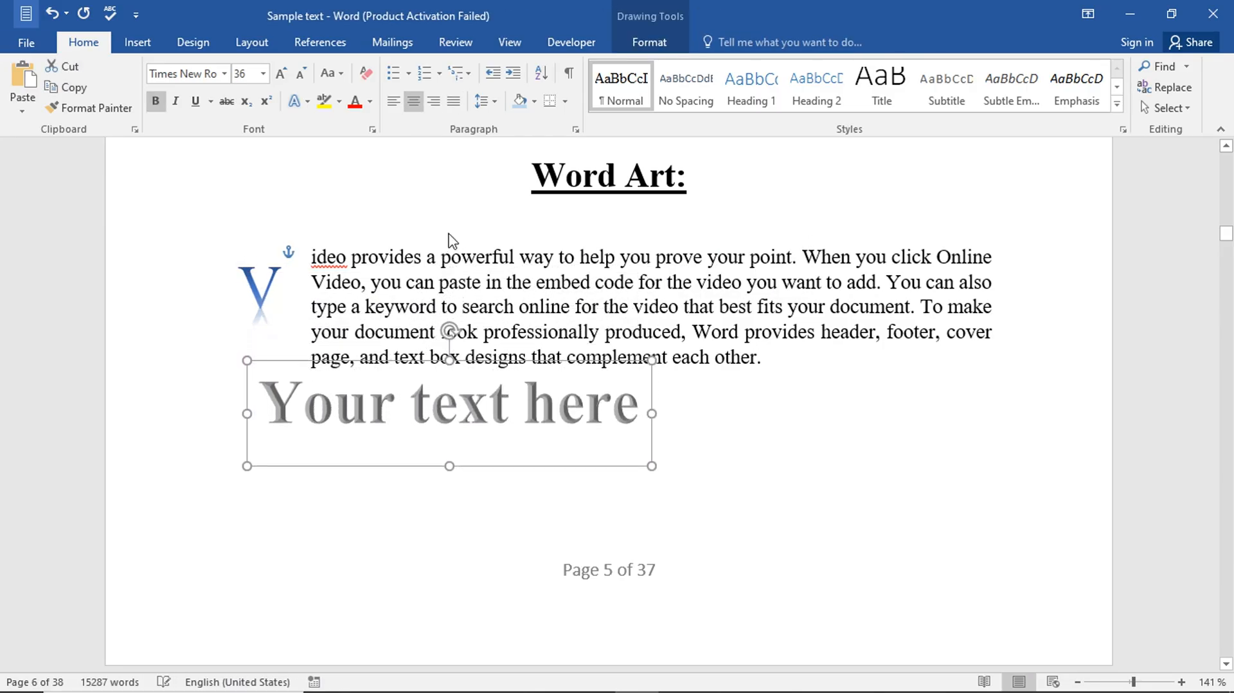
Replace the grey WordArt's placeholder text with "MS Word"
click(273, 418)
text(MS)
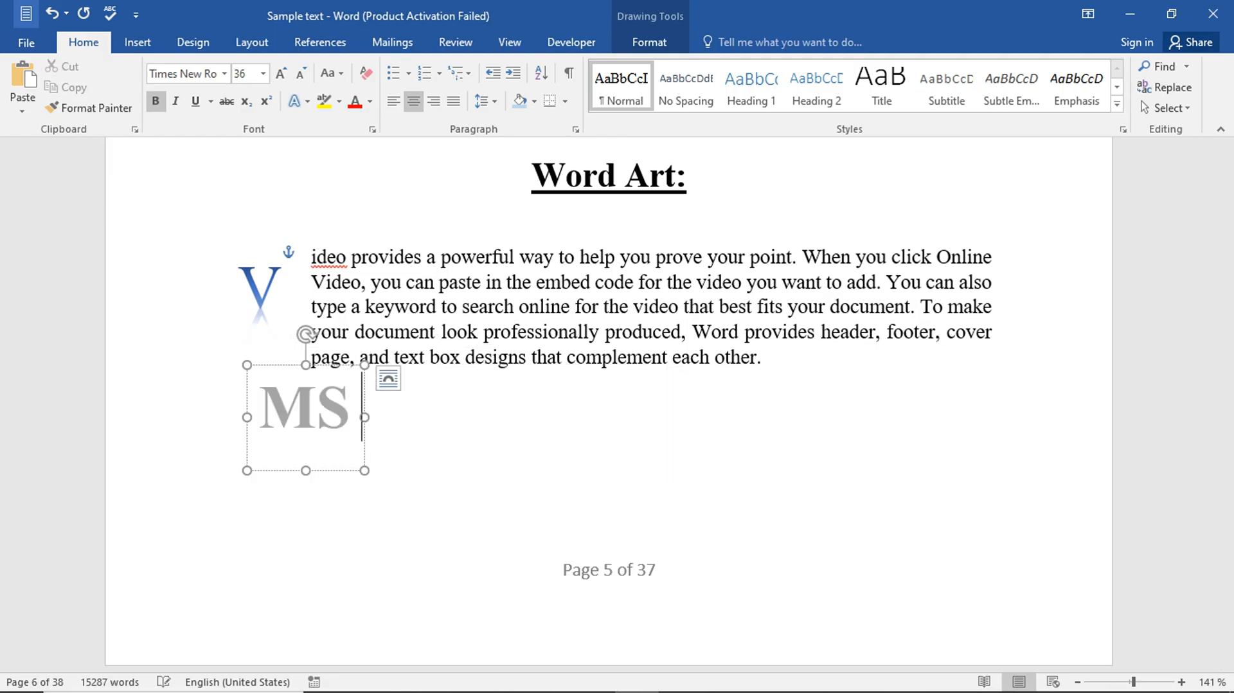
text( Wp)
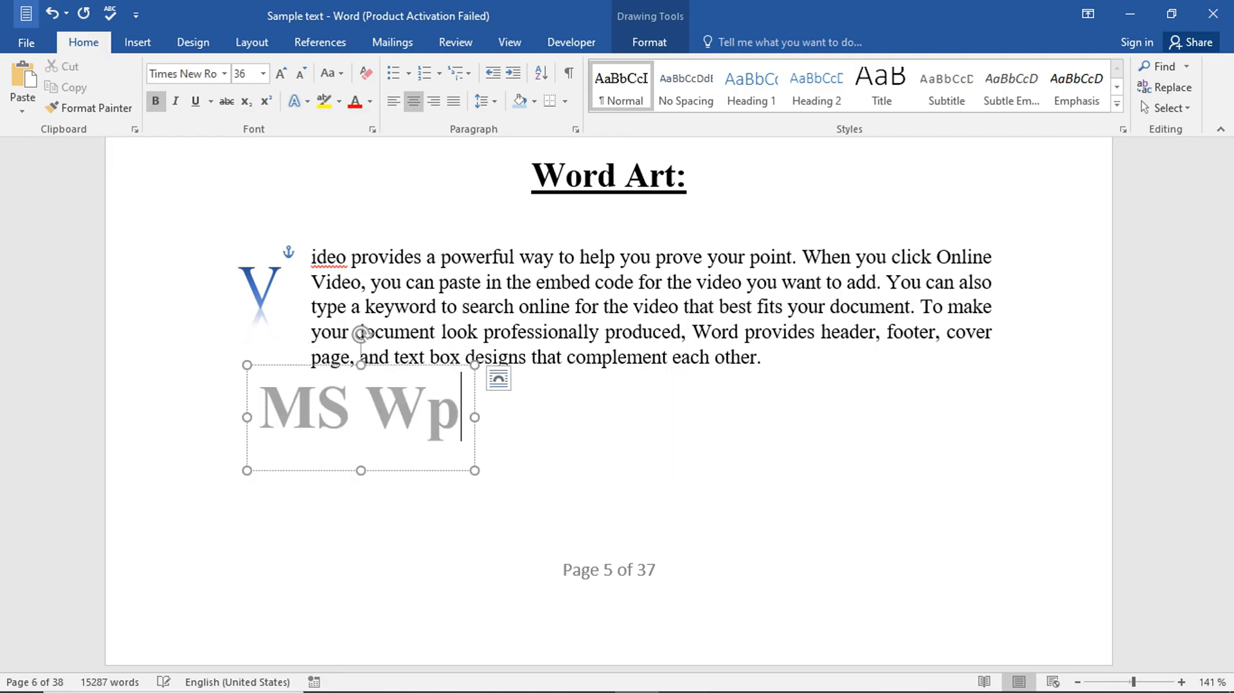
key(BackSpace)
text(ord)
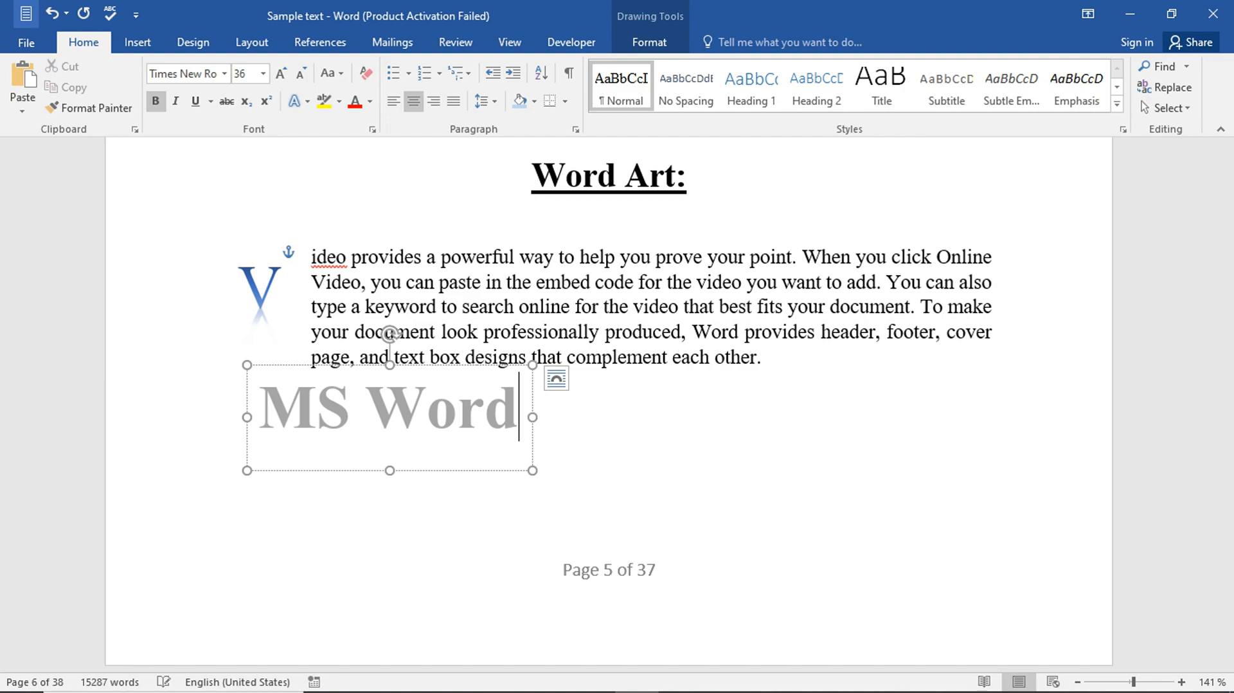
Create another WordArt from the grey "MS Word" text in the black style with a blue shadow
click(555, 498)
double_click(437, 427)
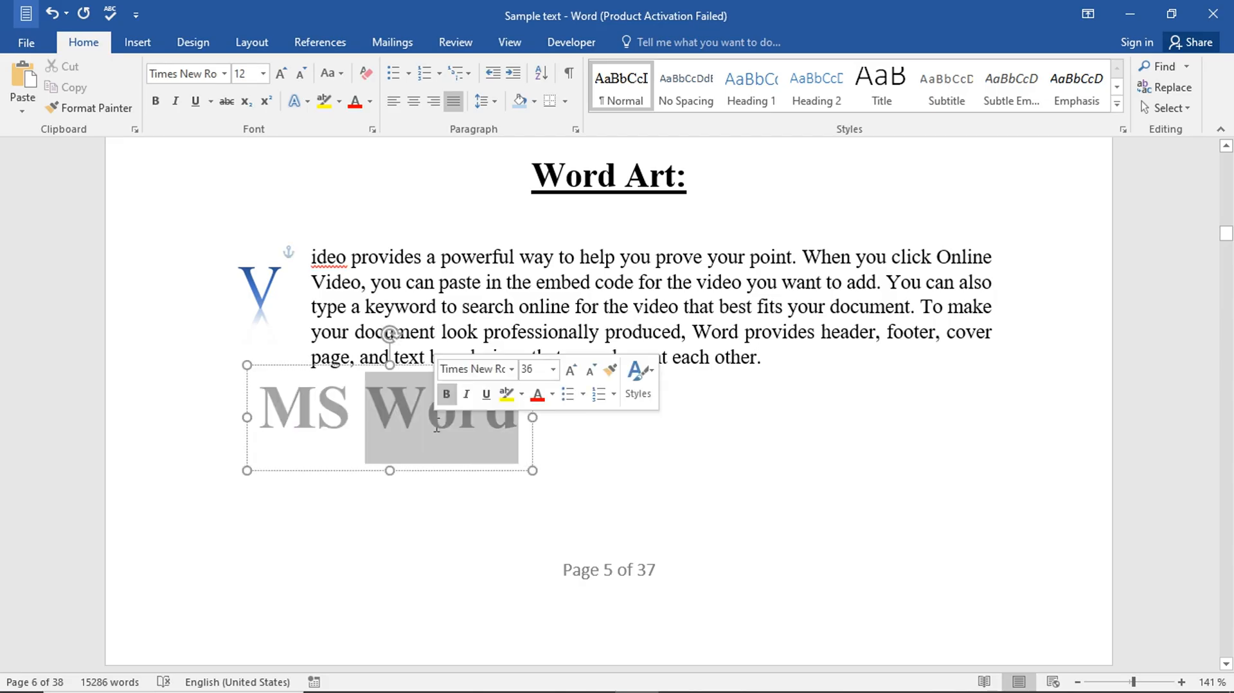
click(225, 432)
click(394, 453)
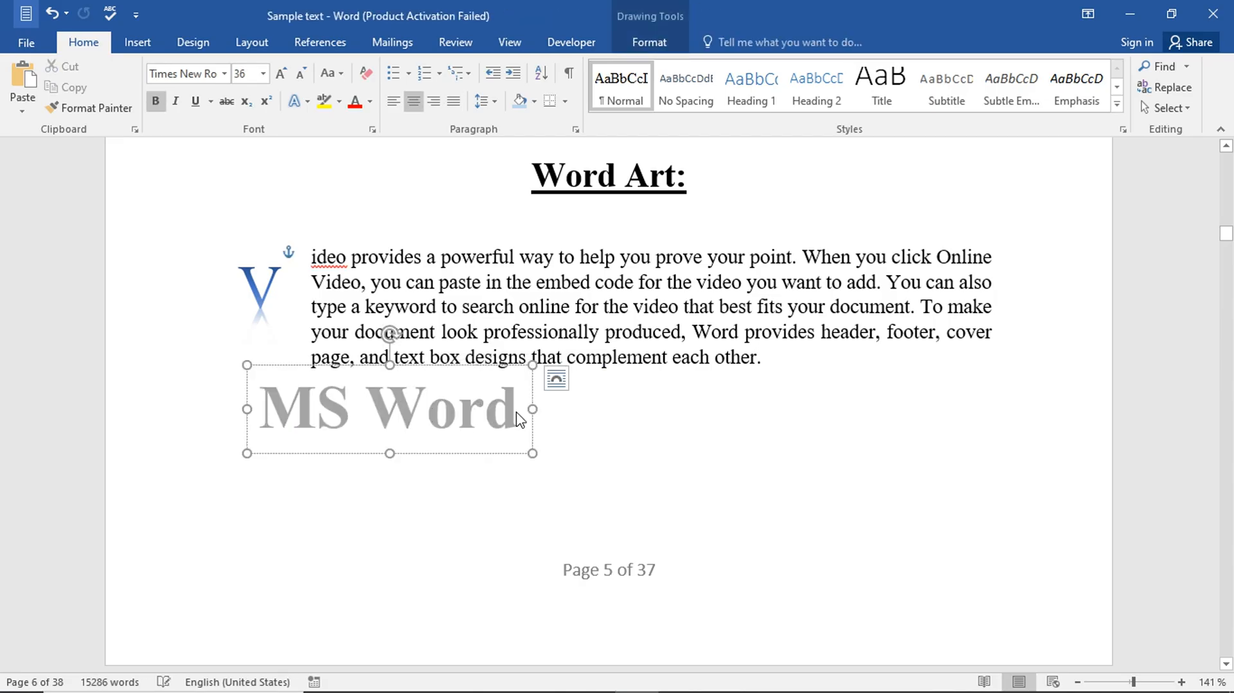
key(ctrl+a)
click(154, 35)
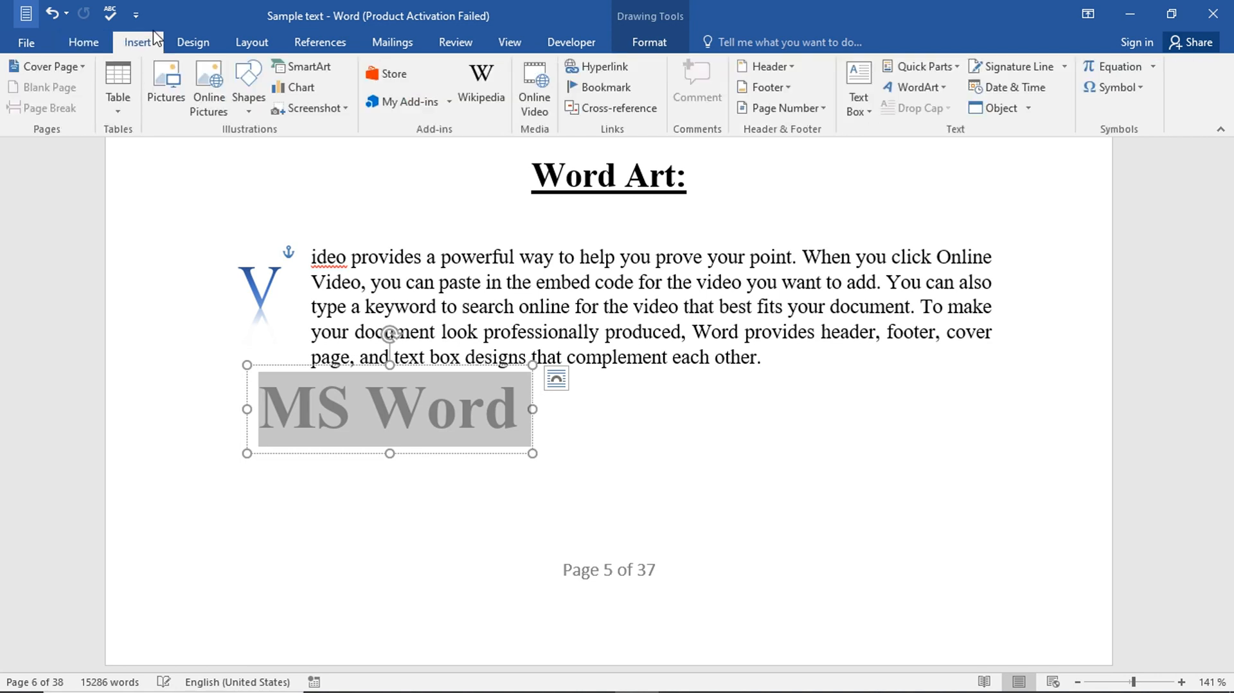
click(913, 86)
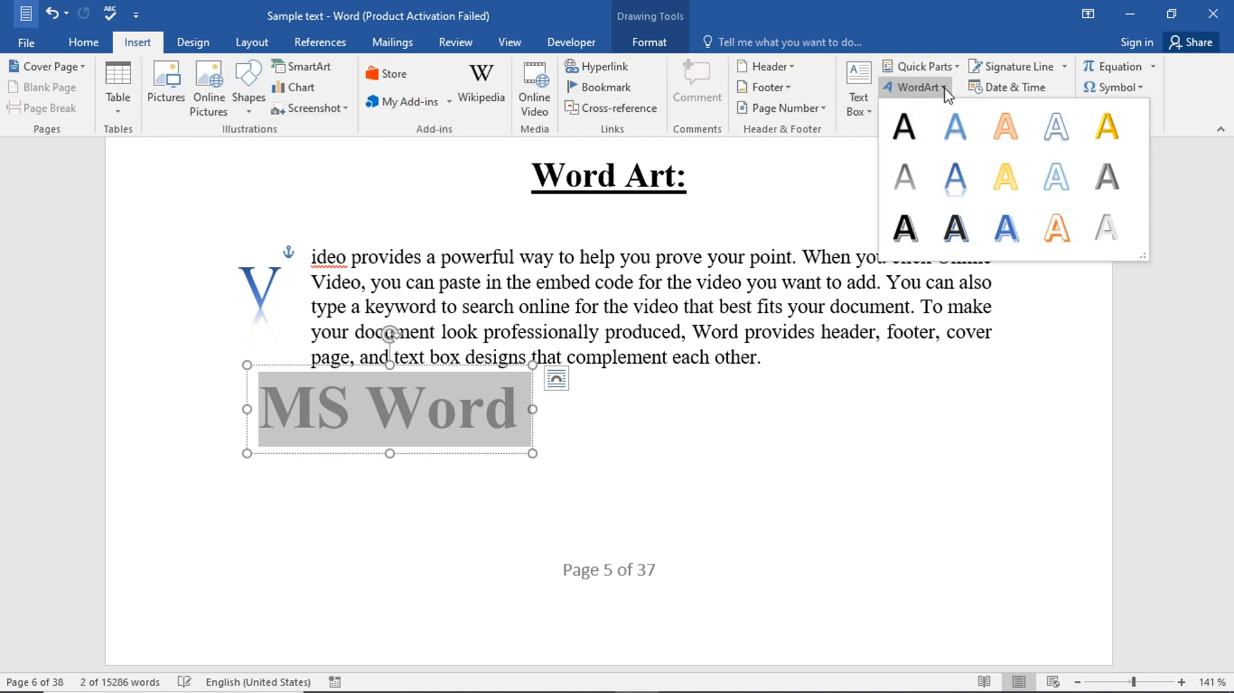
click(969, 241)
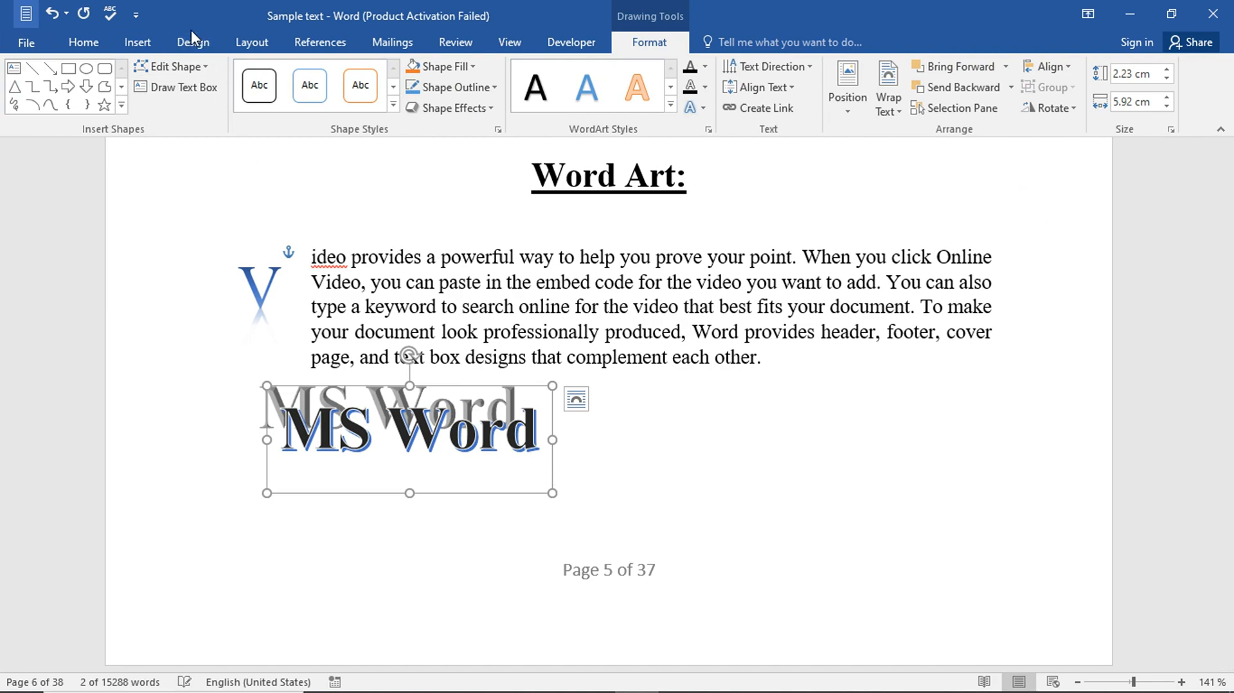
Apply the solid gold WordArt style to the new overlapping "MS Word" WordArt
click(670, 104)
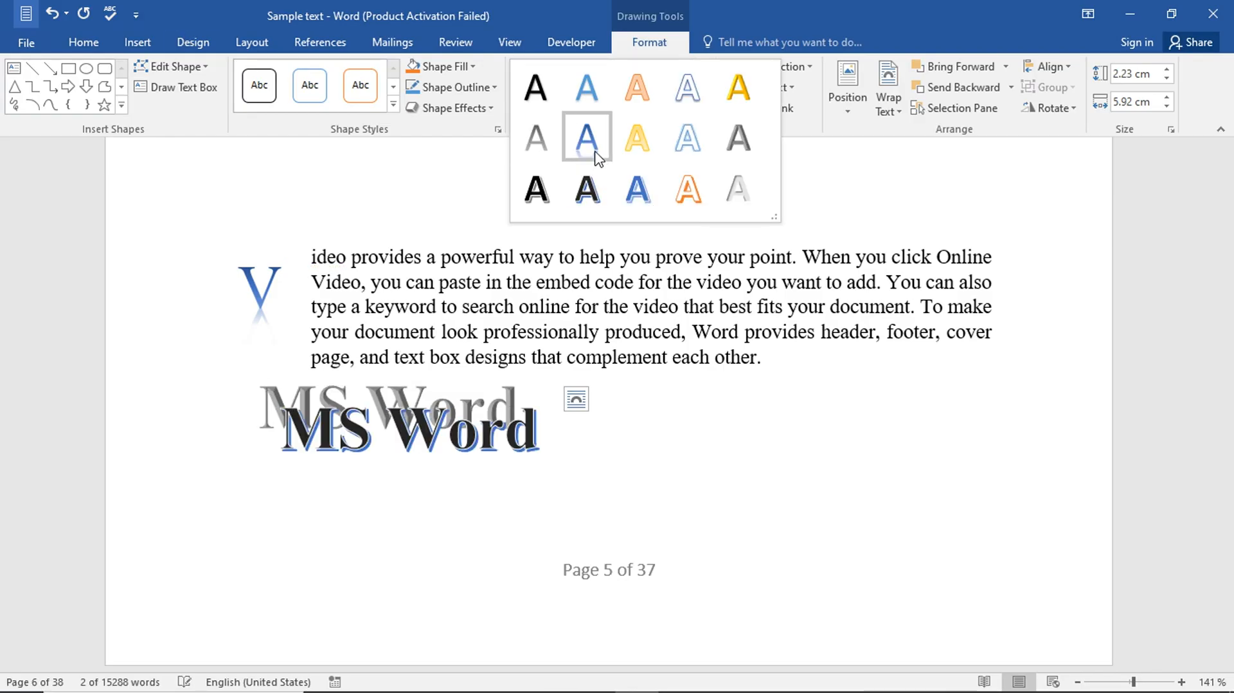
click(742, 89)
drag(389, 429, 756, 421)
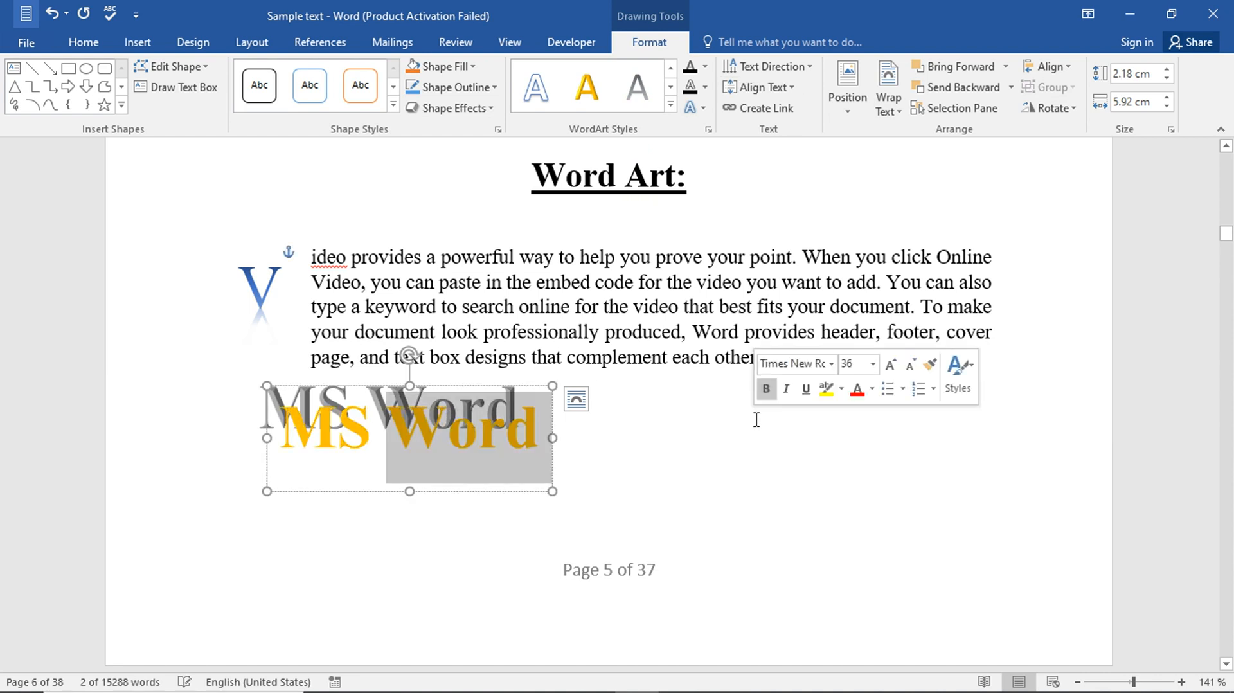
click(757, 421)
Move the gold "MS Word" WordArt directly below the grey one and heighten its box to fit the whole text
drag(539, 429, 226, 432)
click(267, 391)
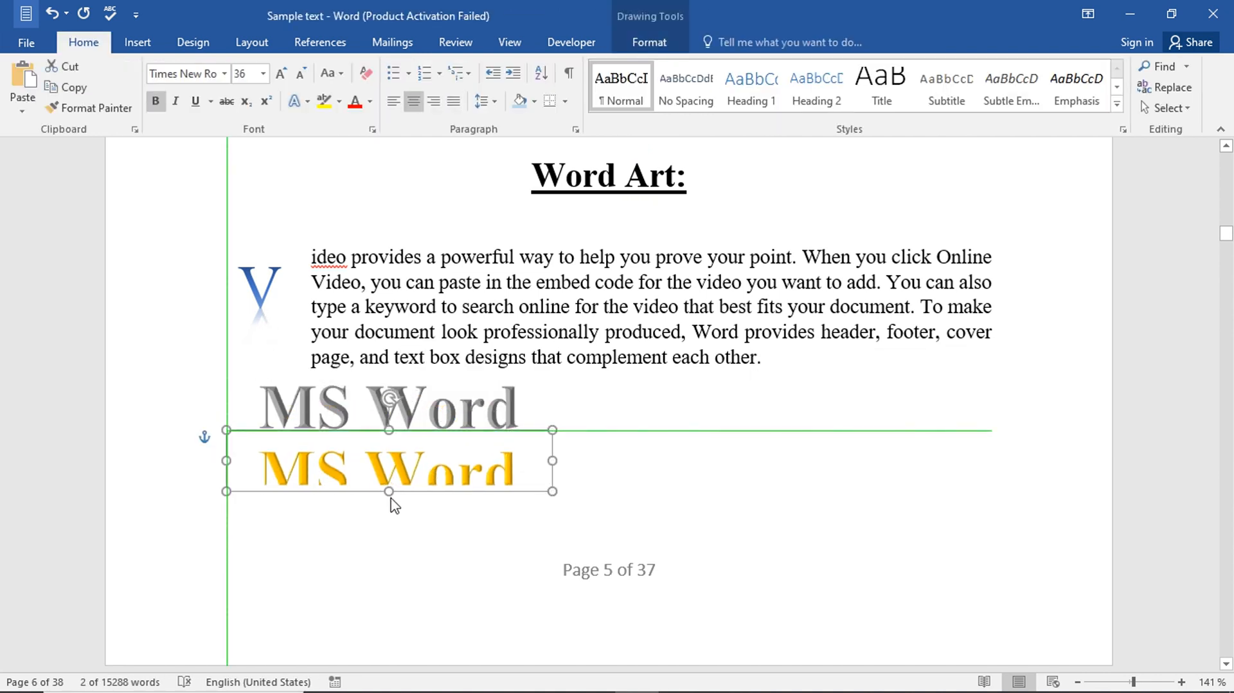
drag(389, 493, 377, 509)
click(374, 538)
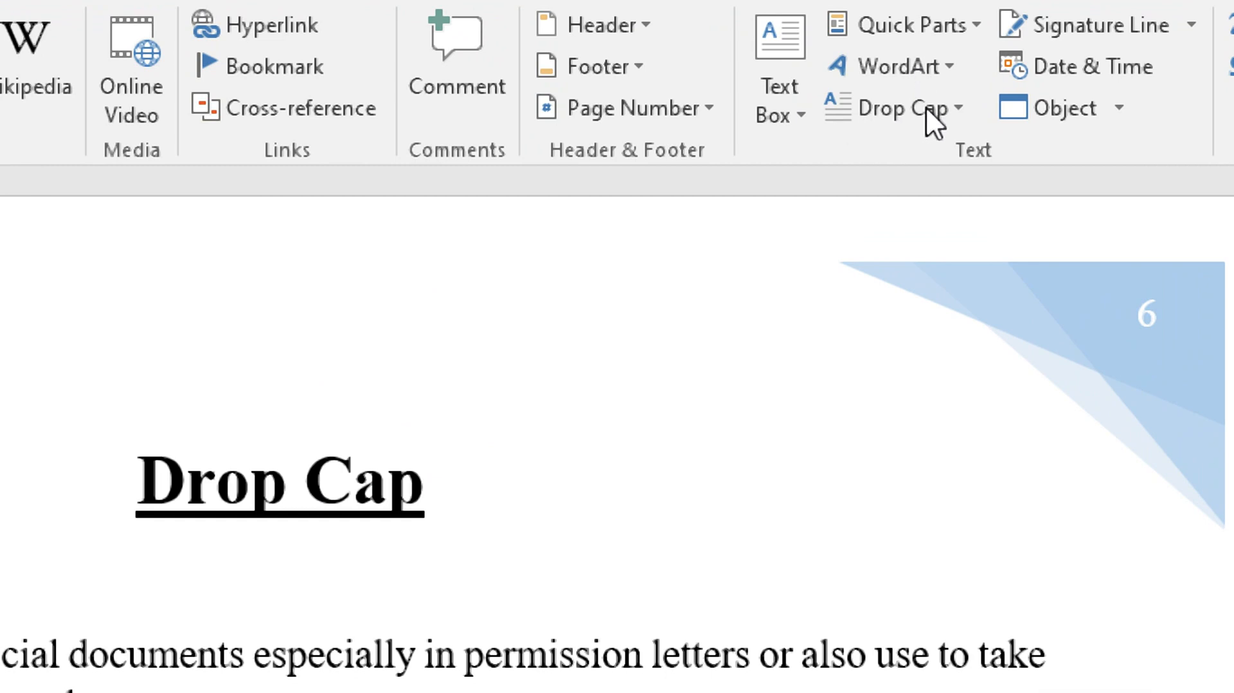
Add a Dropped drop cap to the paragraph starting with "Signature" under the Drop Cap heading
click(960, 111)
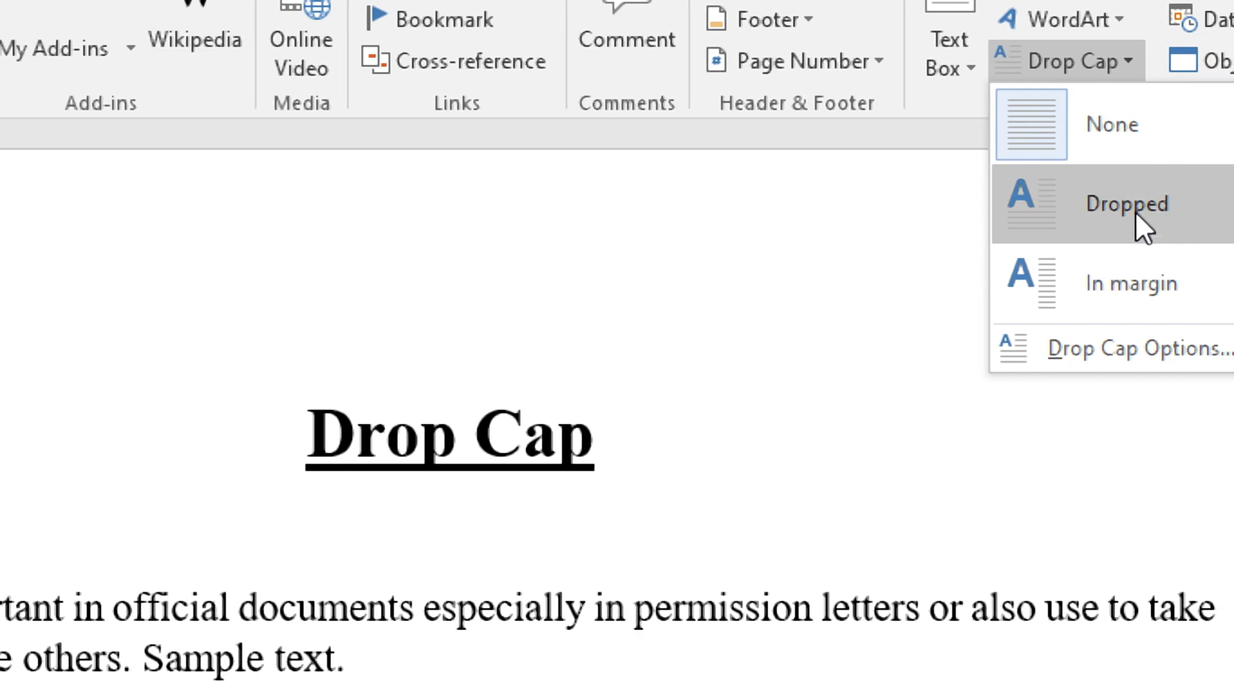
click(691, 404)
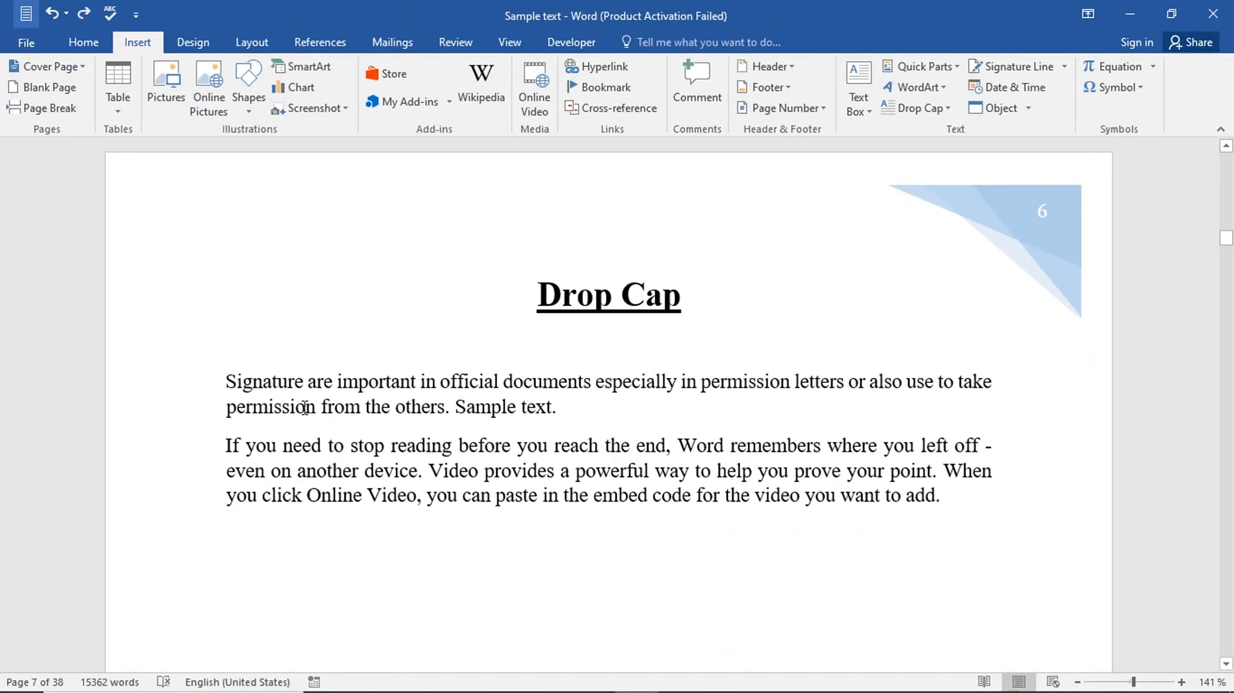
double_click(228, 383)
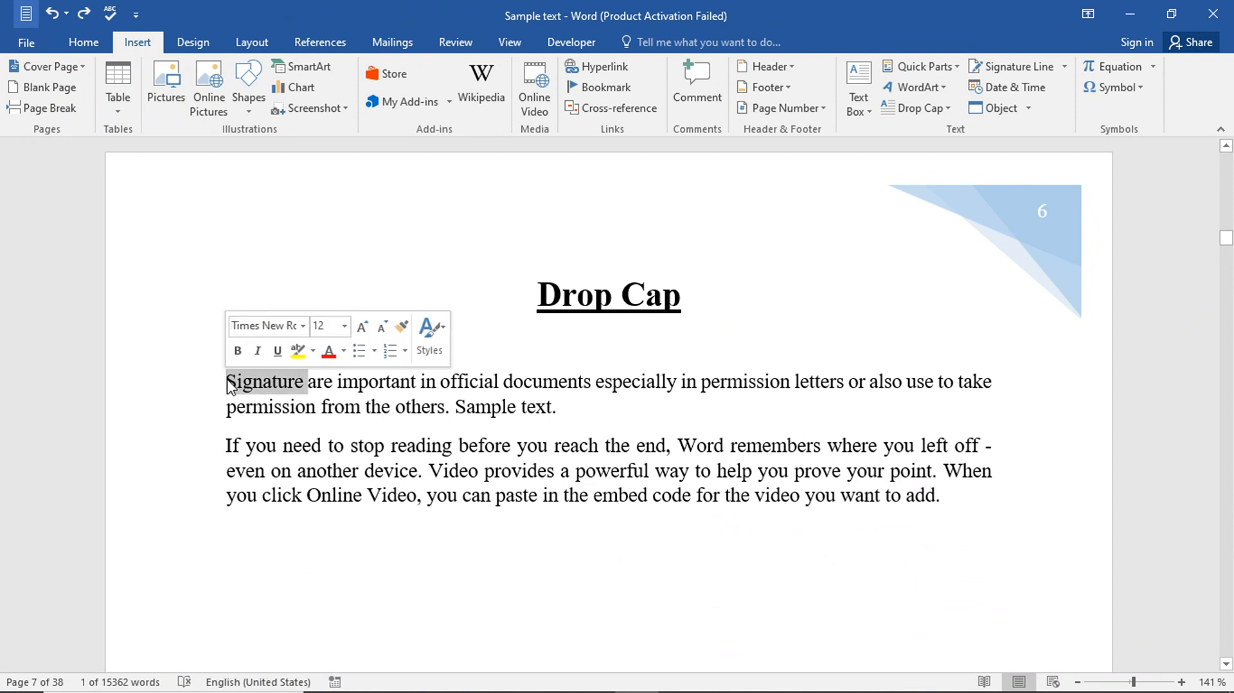
click(228, 384)
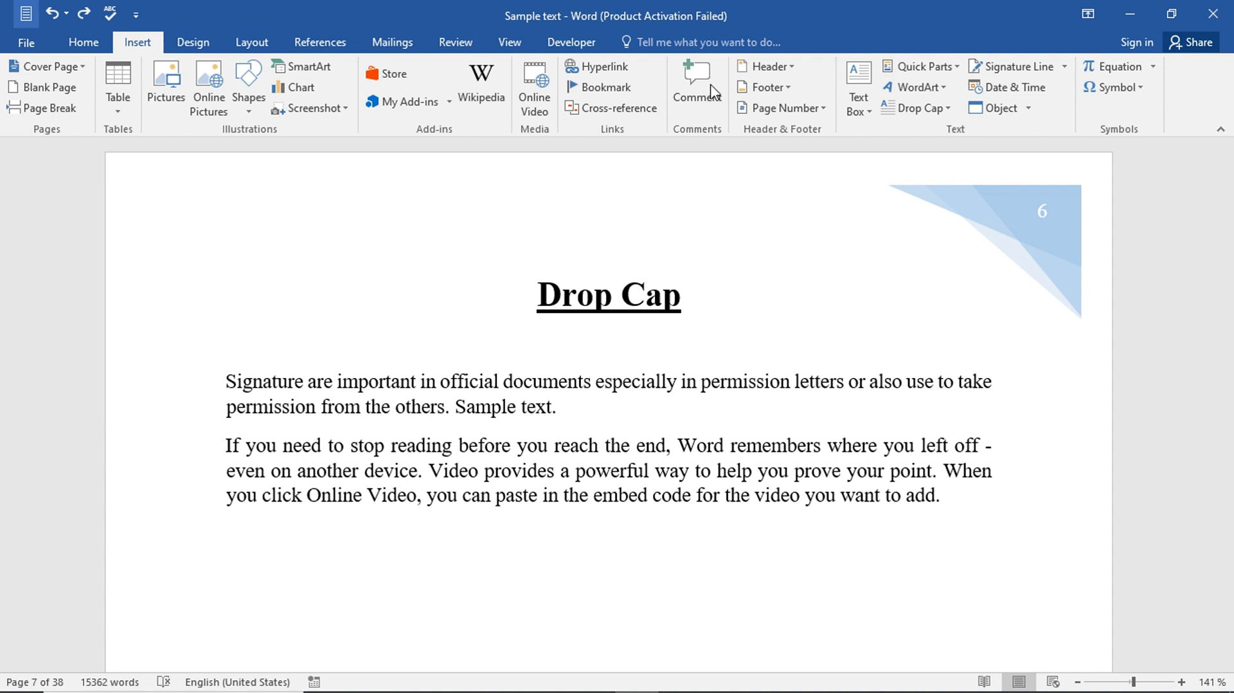
click(947, 110)
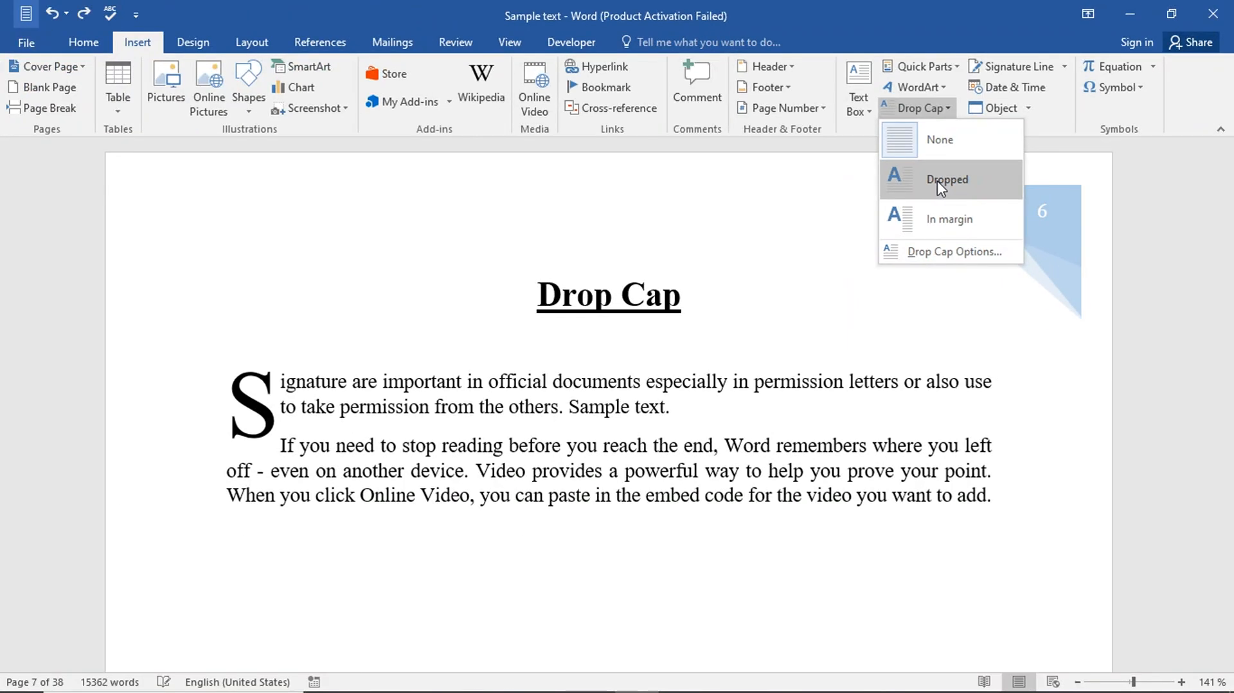
click(937, 180)
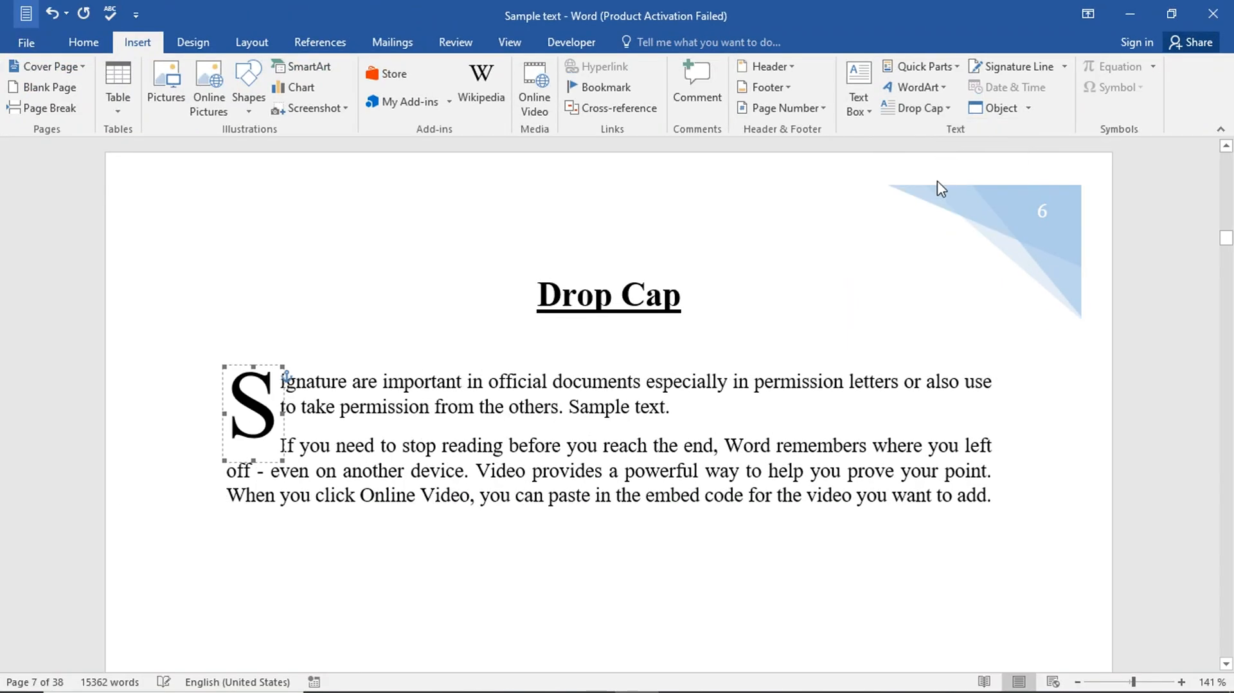
click(326, 328)
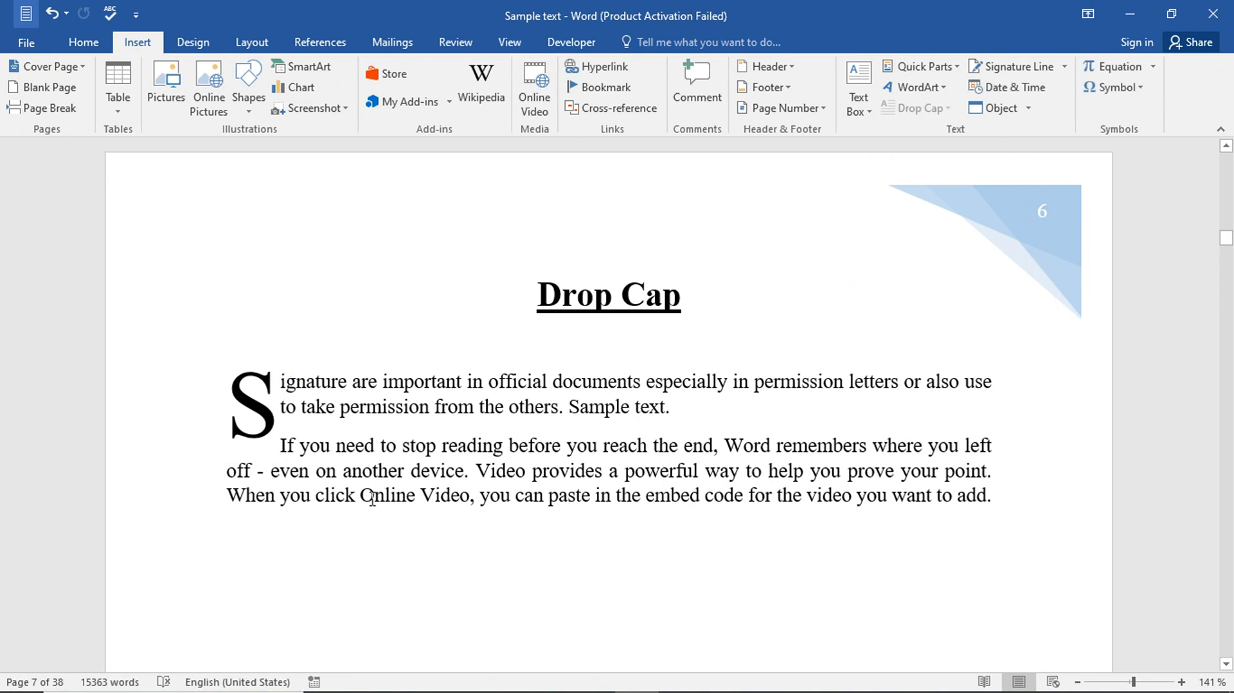
Change the "S" drop cap of the first paragraph to the In margin position
double_click(171, 435)
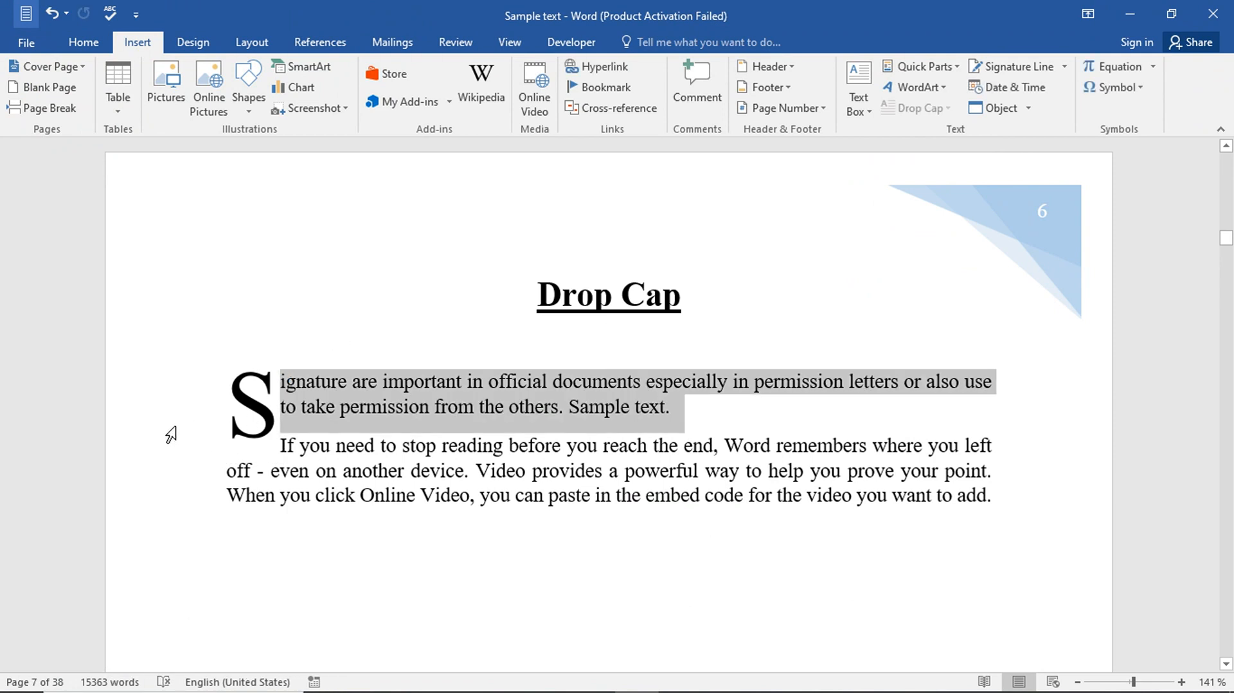
click(373, 508)
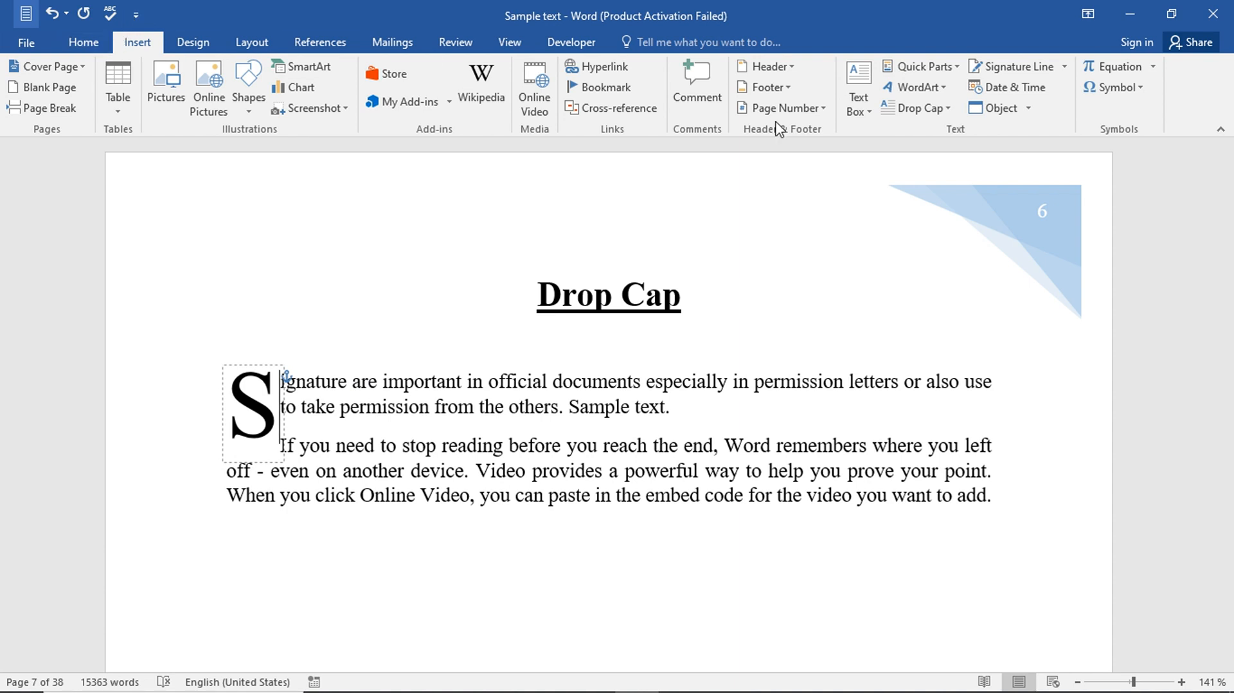
click(947, 110)
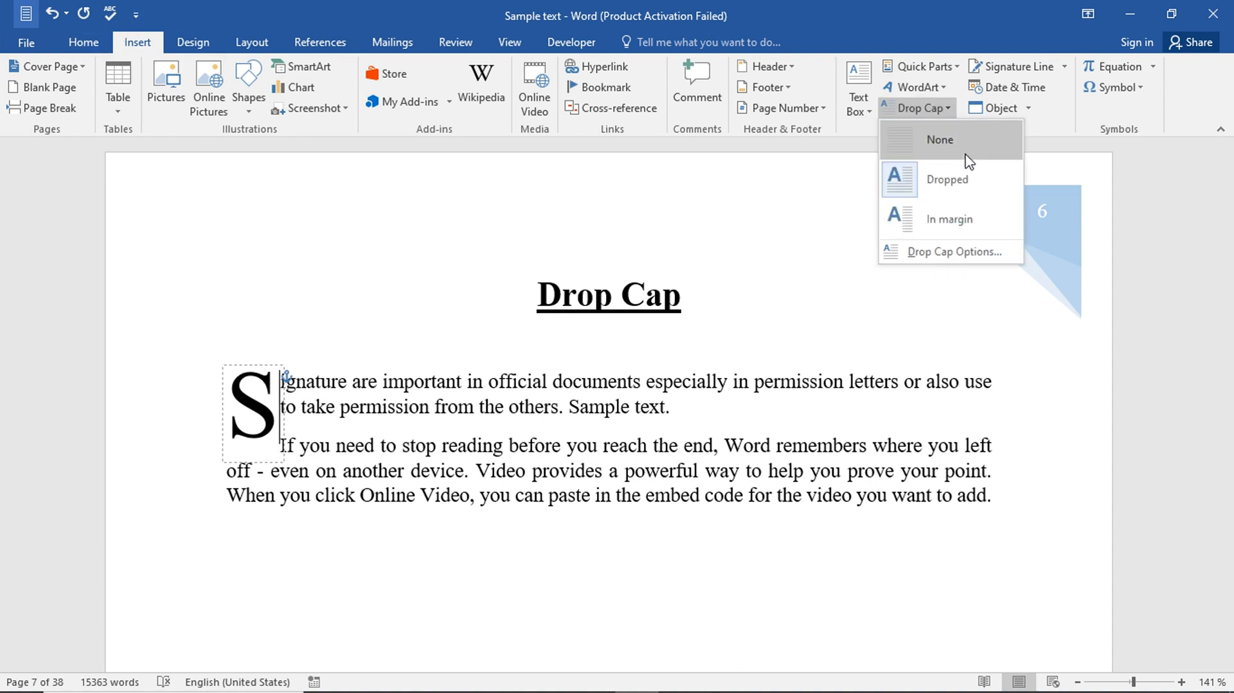
click(967, 219)
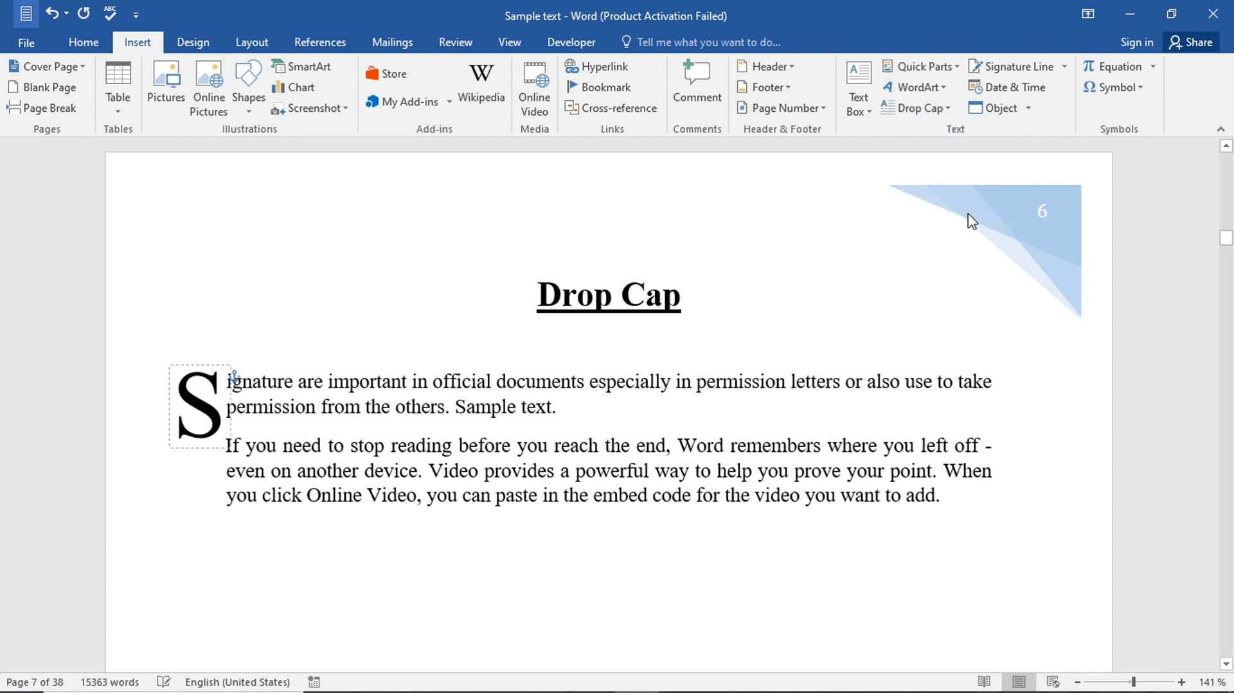
Switch the "S" drop cap back to the Dropped position
click(259, 338)
click(205, 392)
click(945, 113)
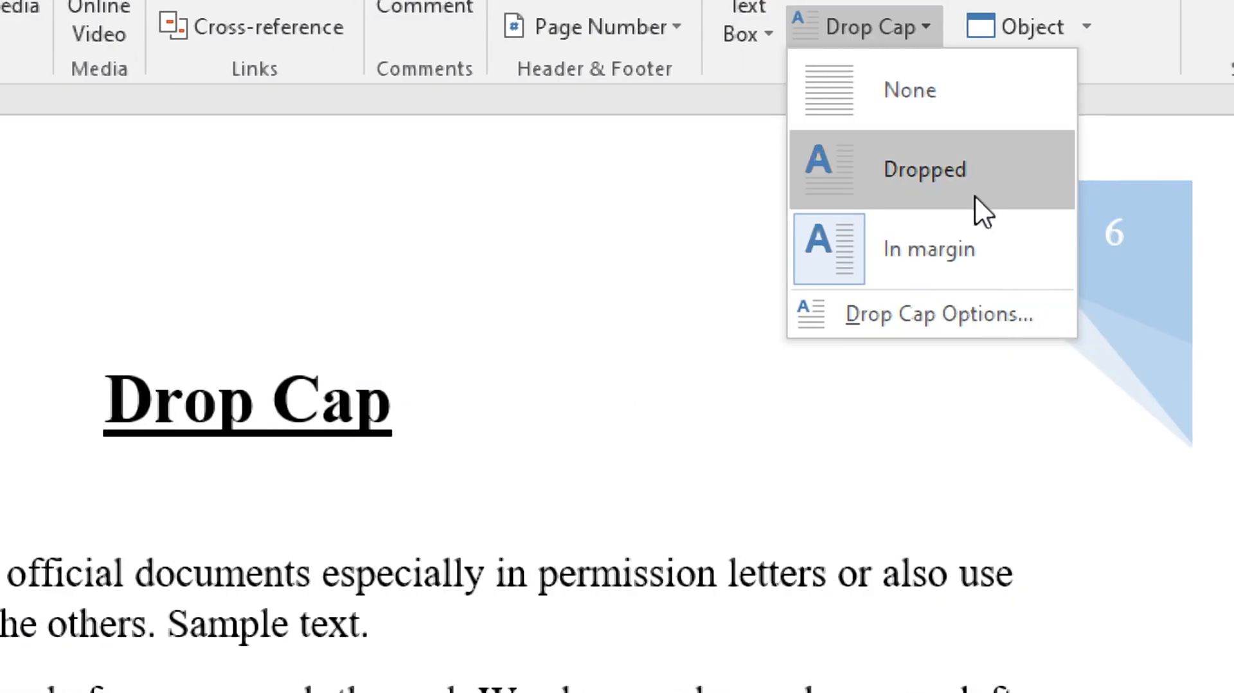
click(1201, 187)
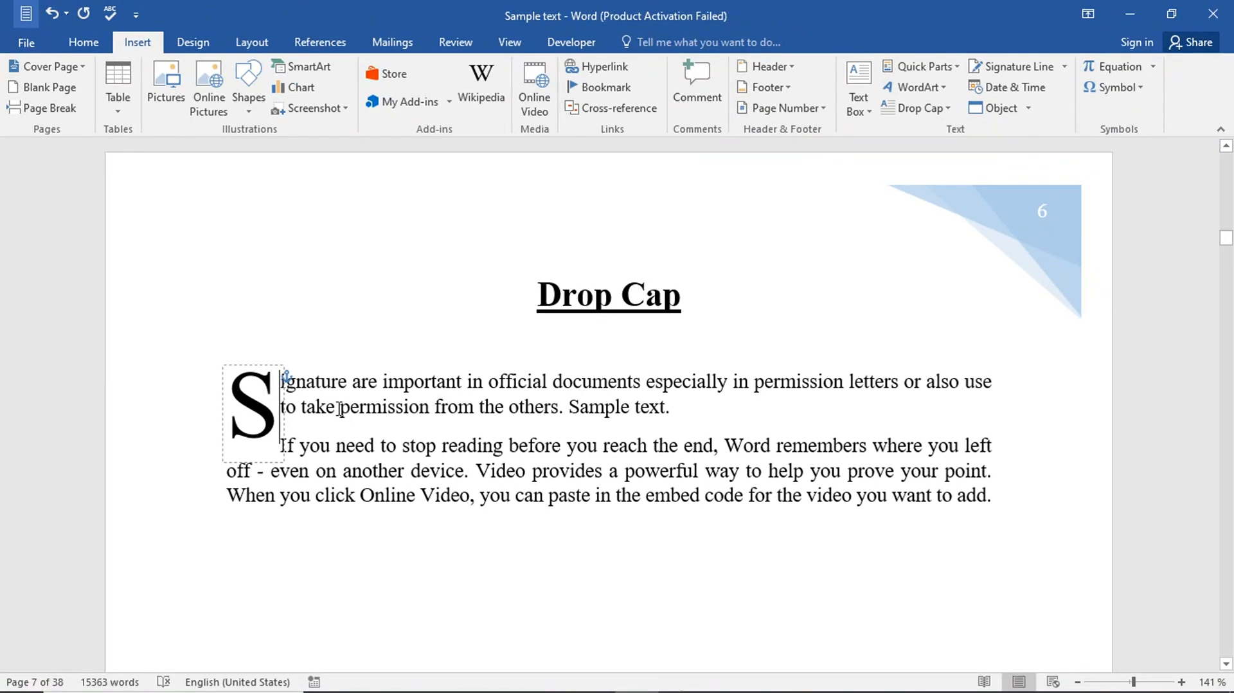
Set the "S" drop cap to In margin with 2 lines to drop in the drop cap options, keeping Times New Roman
click(949, 113)
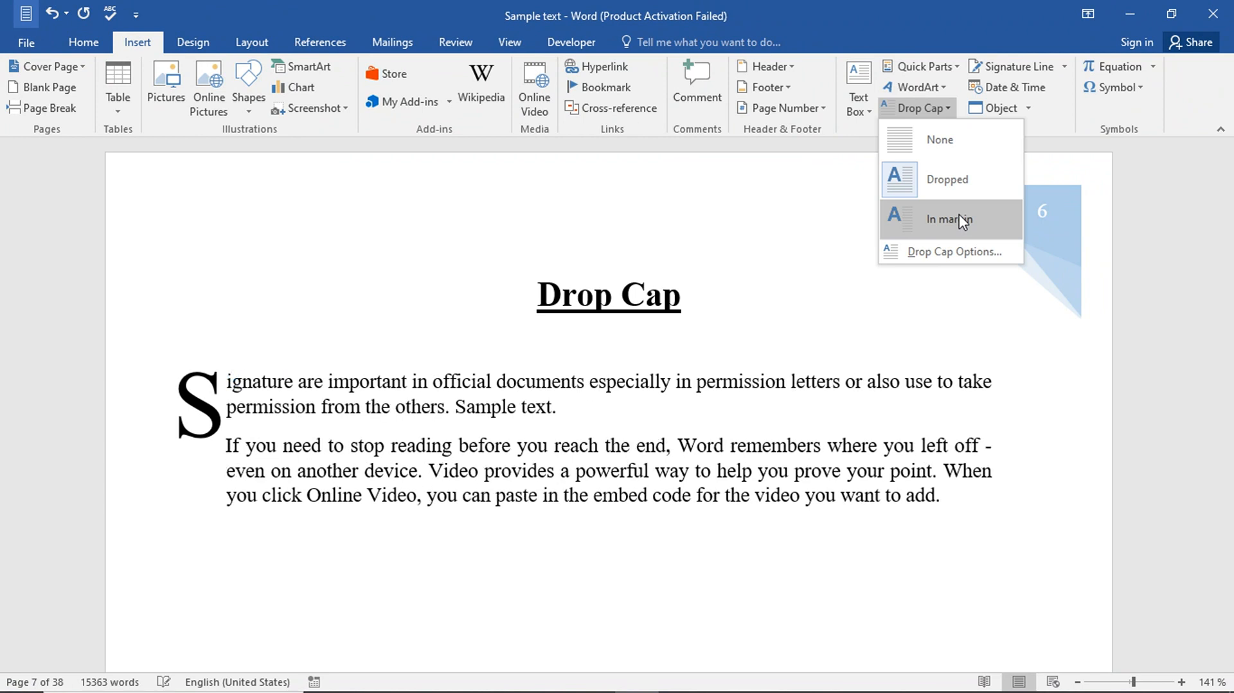
click(947, 256)
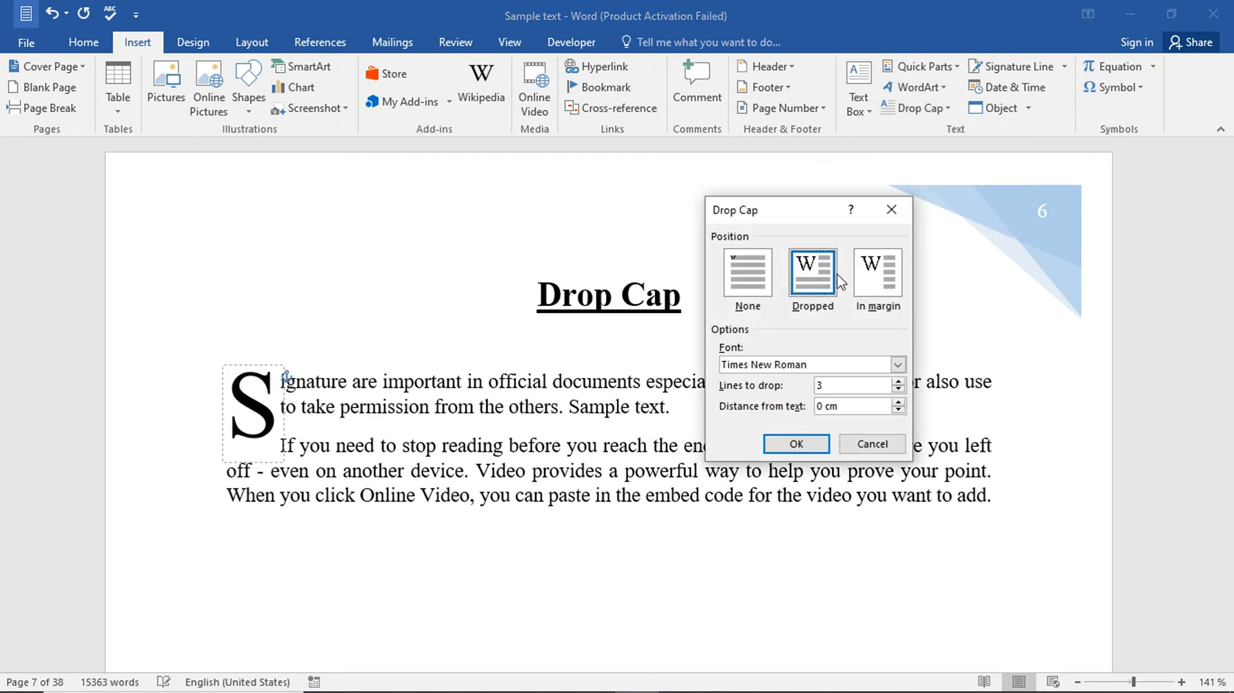
click(867, 281)
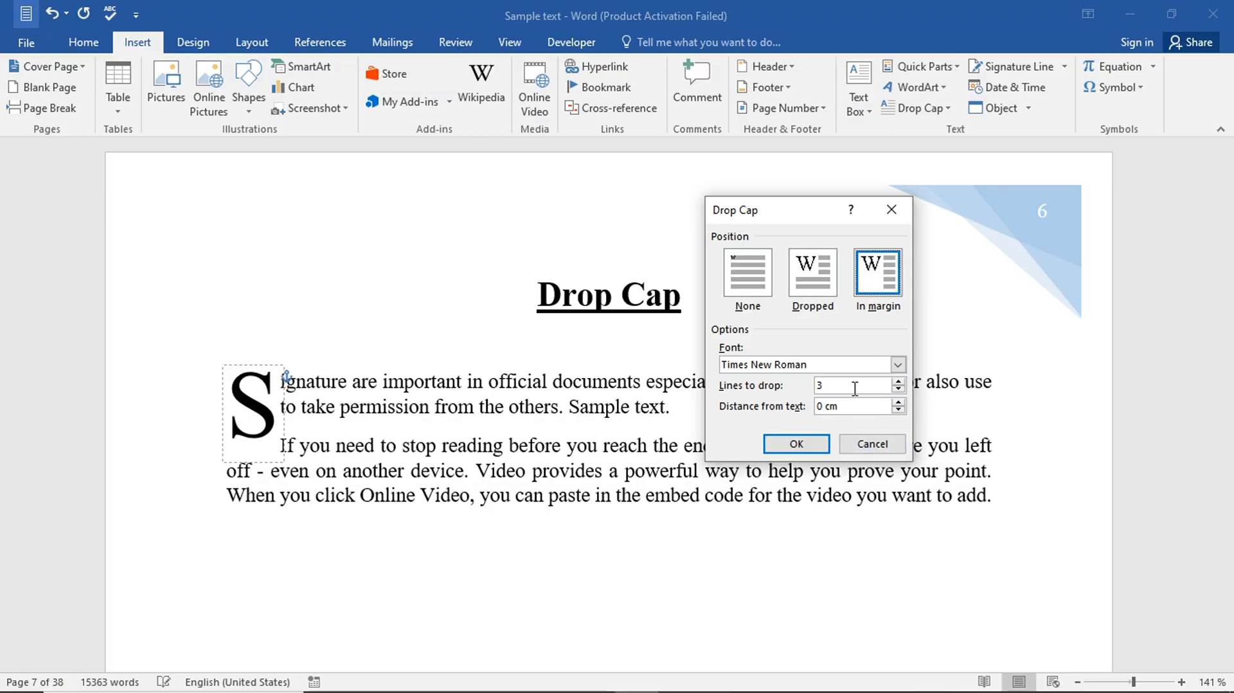
click(899, 387)
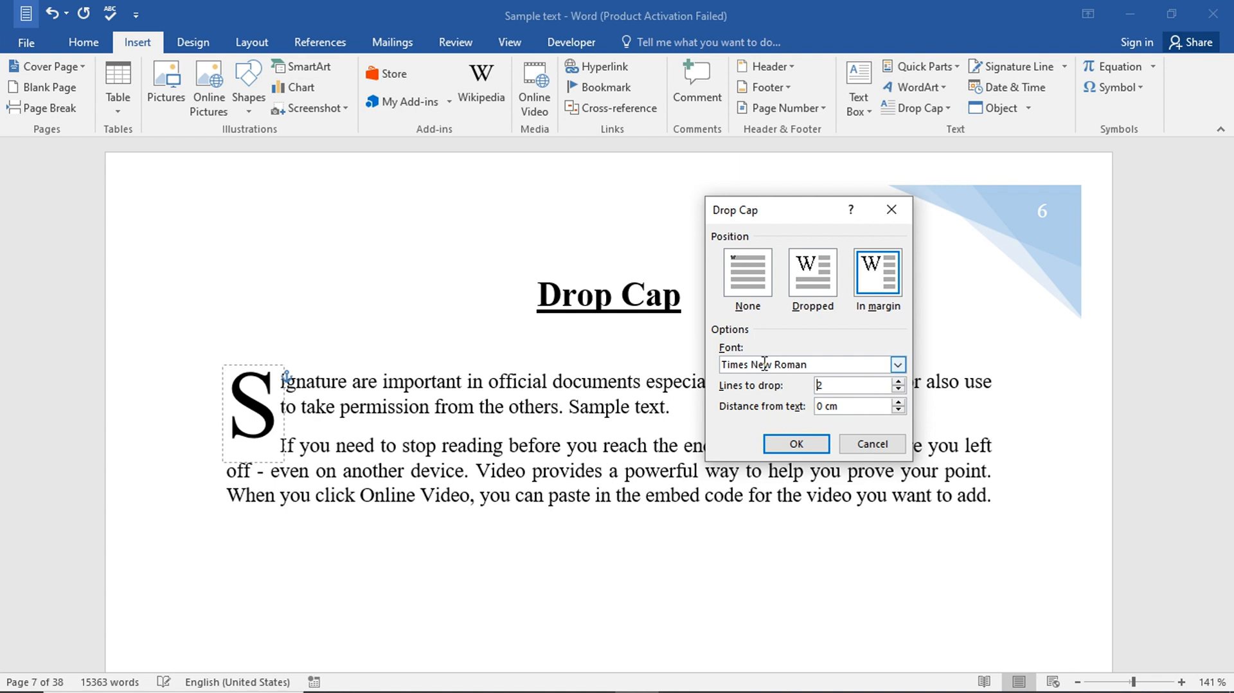
click(898, 365)
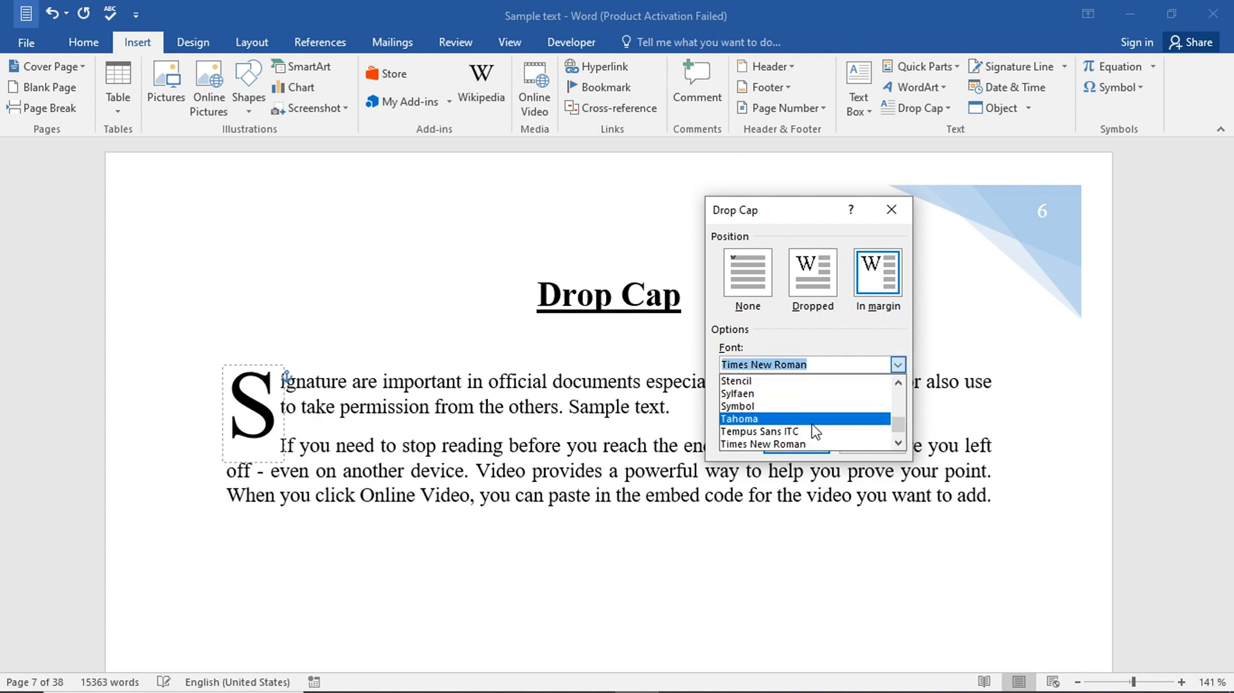
mouse_move(902, 427)
mouse_down()
mouse_move(901, 388)
mouse_move(900, 426)
mouse_up()
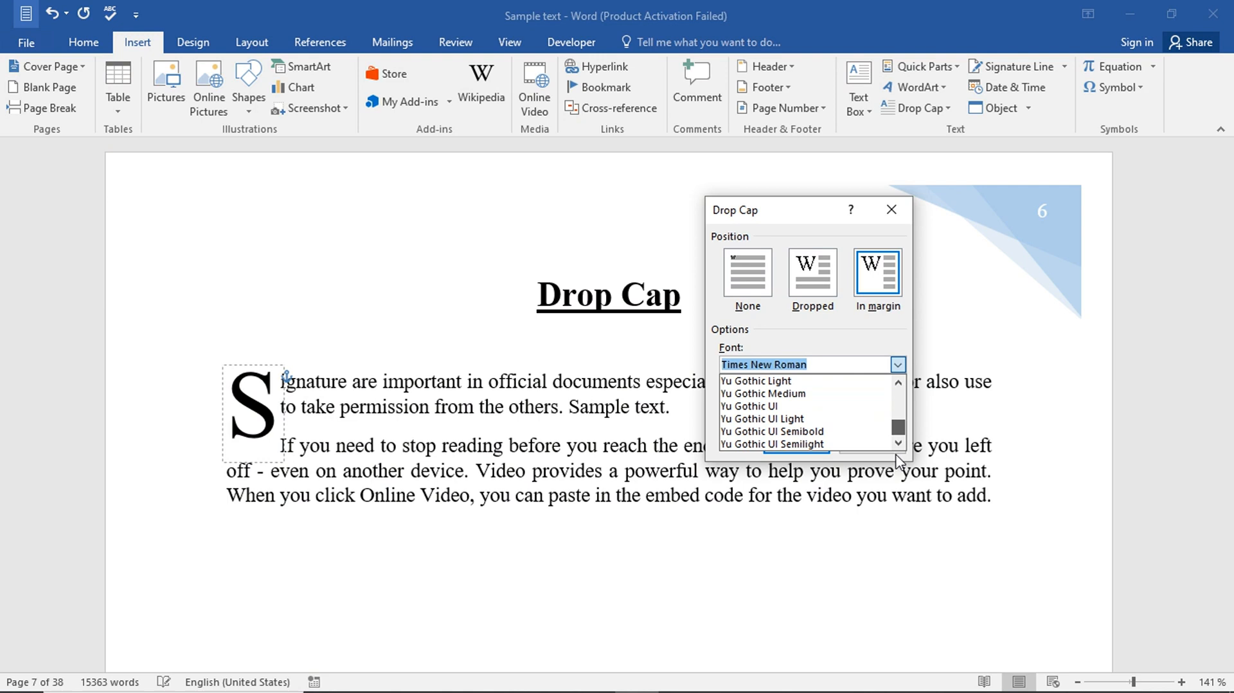
click(897, 364)
click(797, 443)
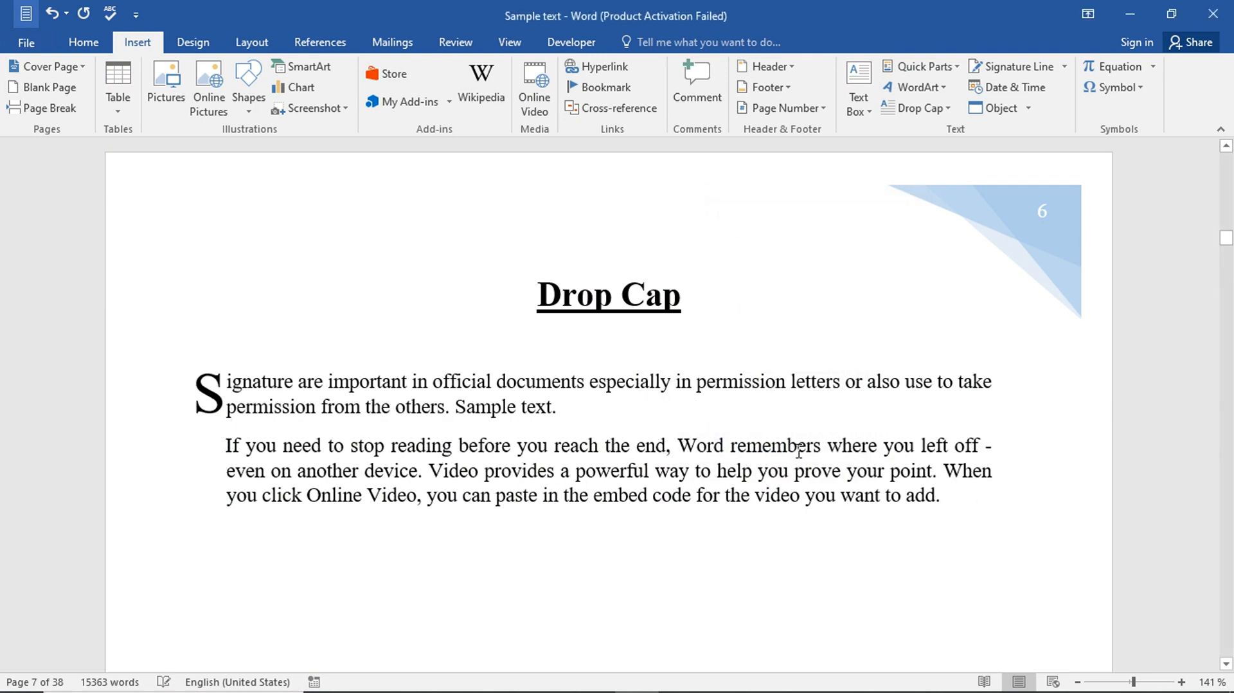
click(359, 261)
drag(207, 373, 225, 410)
click(222, 544)
Add a Dropped drop cap to the second paragraph, starting with "If you need to stop reading"
click(229, 446)
click(914, 107)
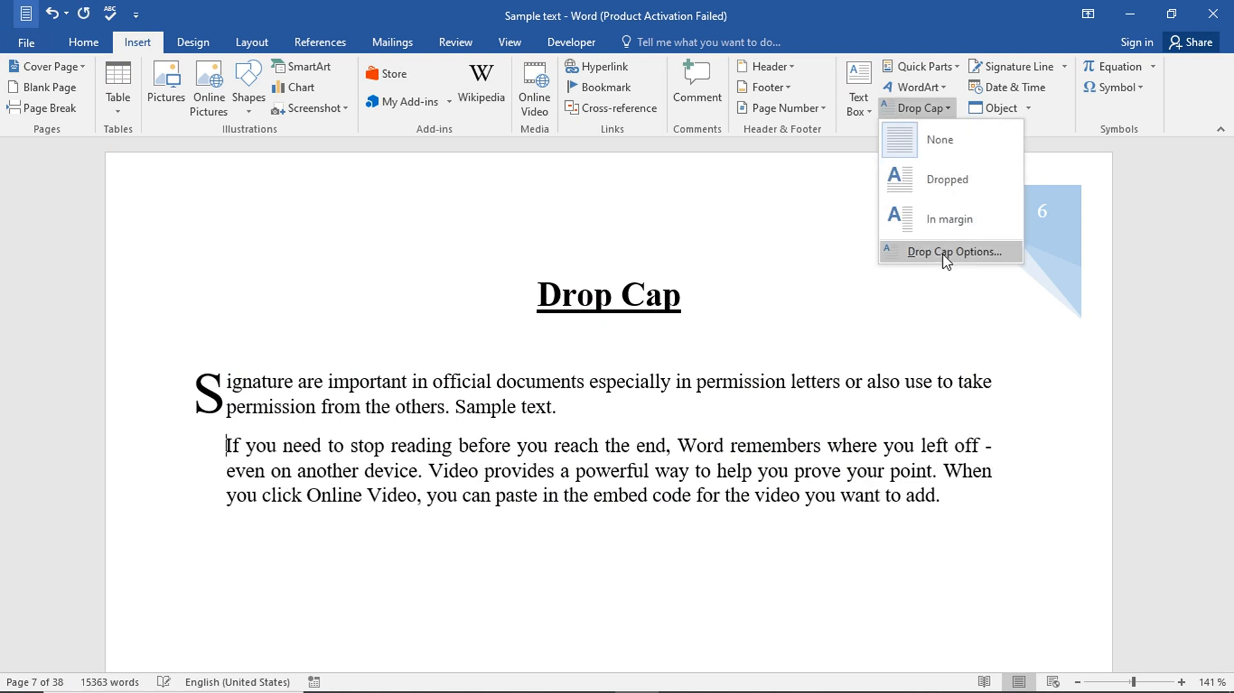
click(938, 180)
click(713, 270)
click(334, 555)
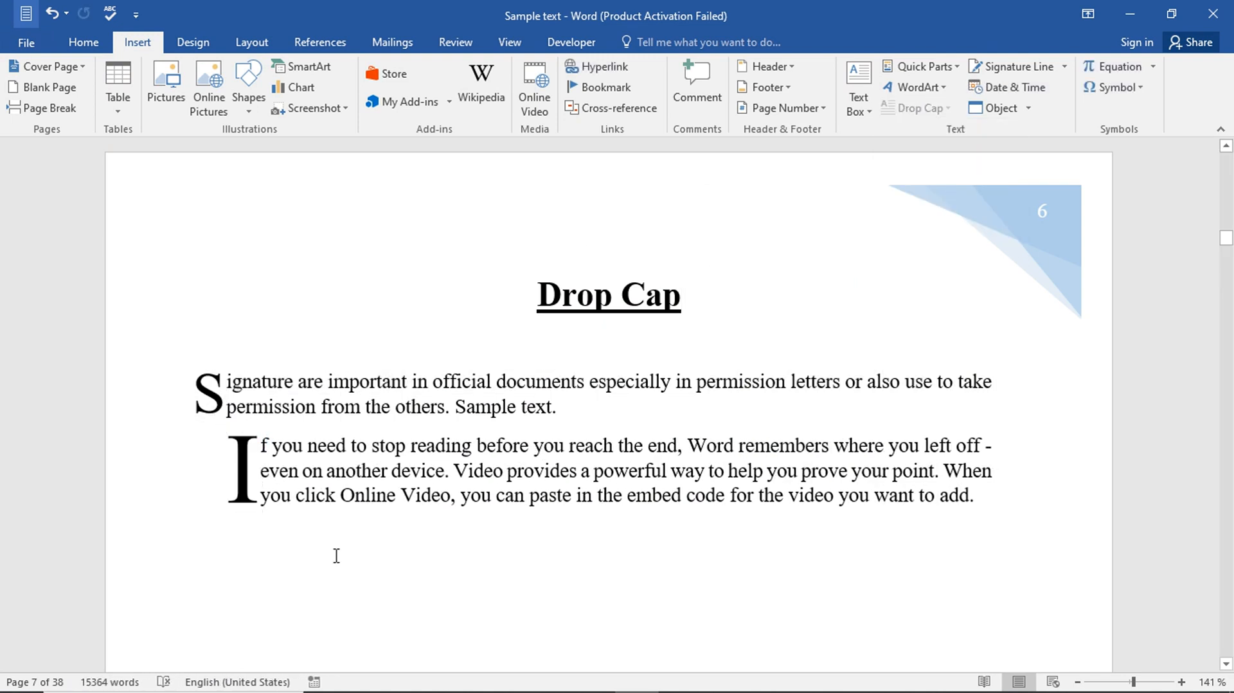
click(366, 332)
Review the text boxes, sidebar and both "MS Word" WordArts on page 5, and return to the Drop Cap page
scroll(601, 358, down, 15)
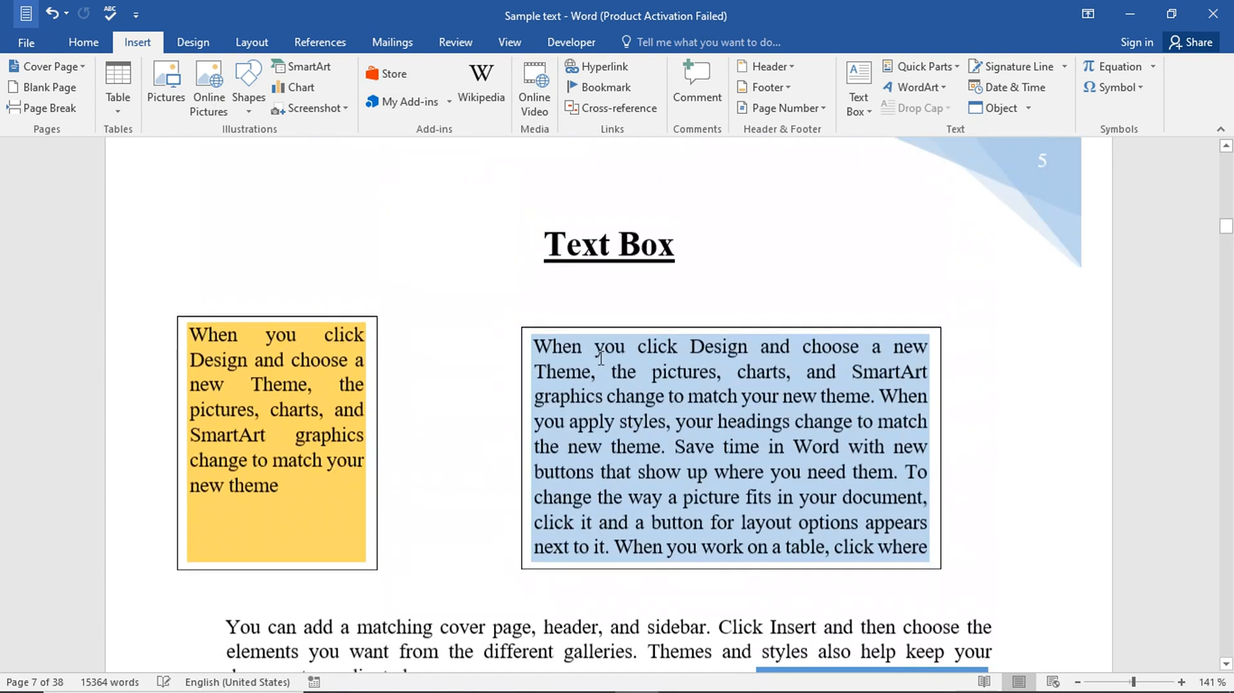
scroll(601, 358, up, 2)
scroll(600, 358, down, 4)
ctrl+scroll(601, 358, down, 2)
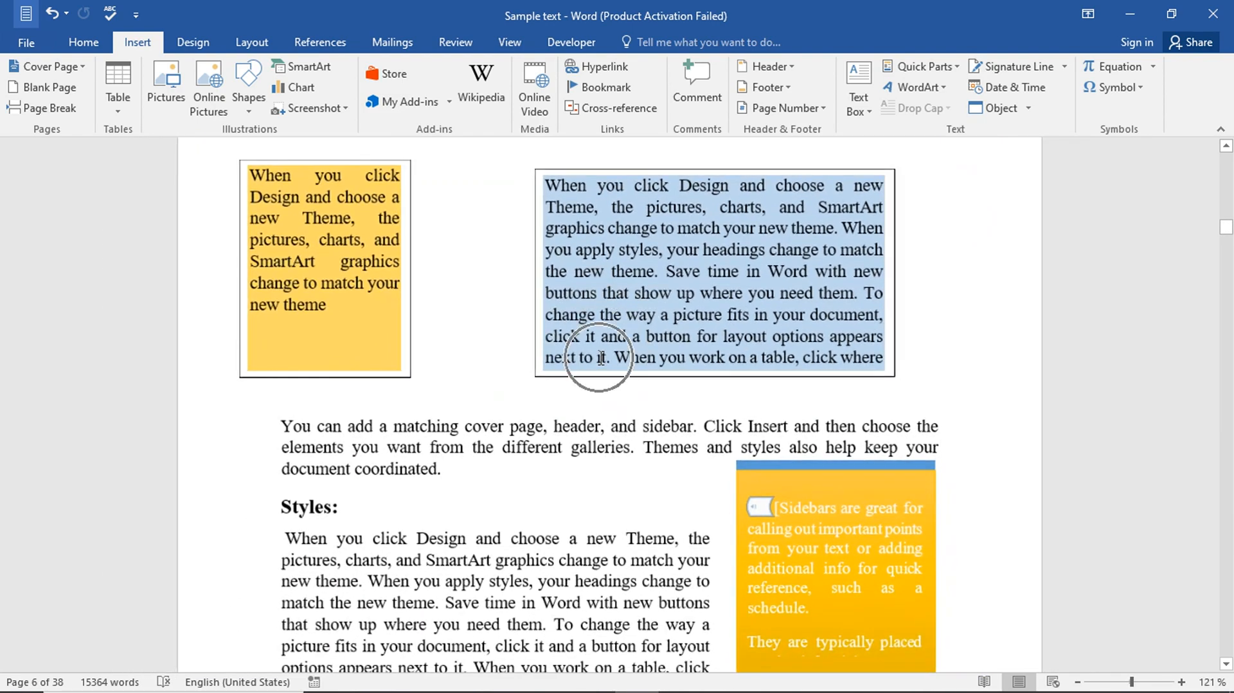
scroll(601, 358, down, 1)
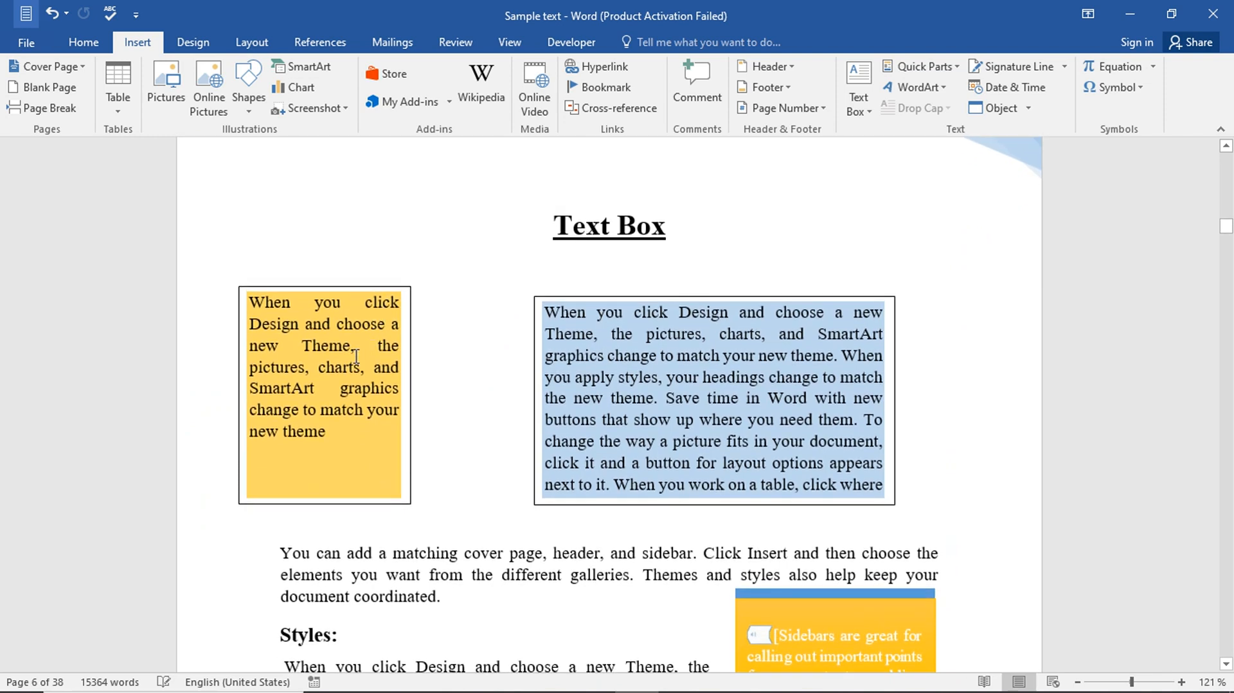
scroll(655, 416, down, 2)
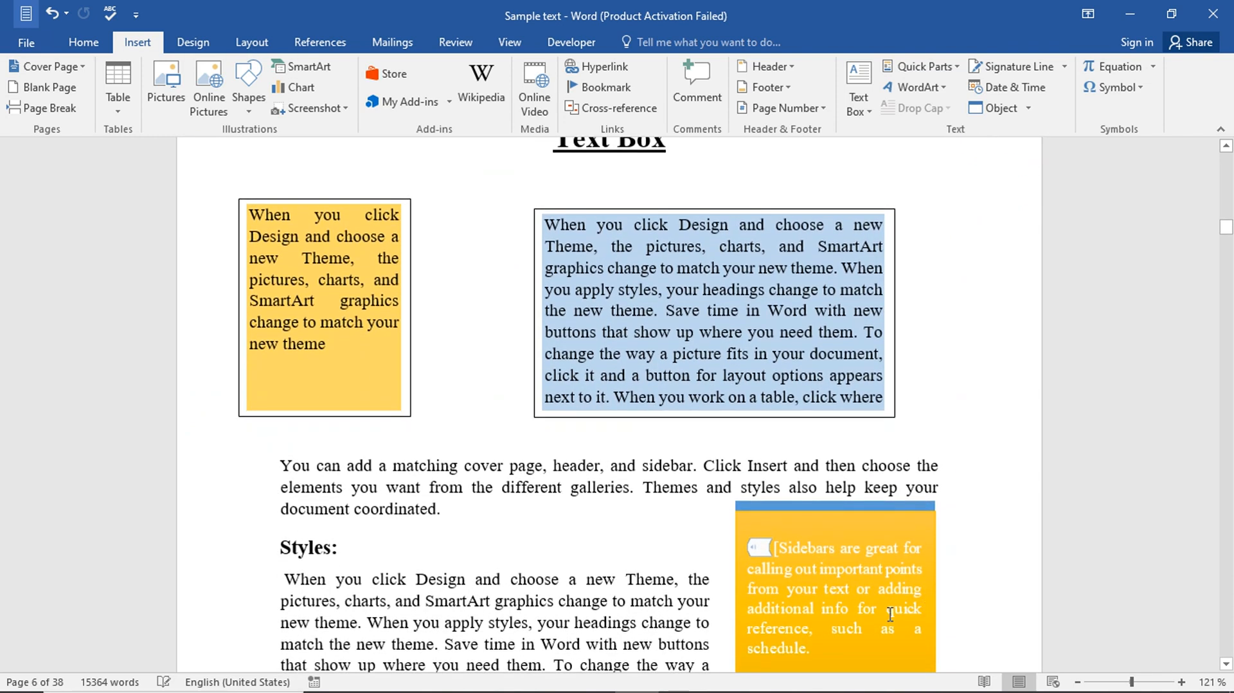
scroll(853, 593, down, 3)
scroll(853, 593, down, 5)
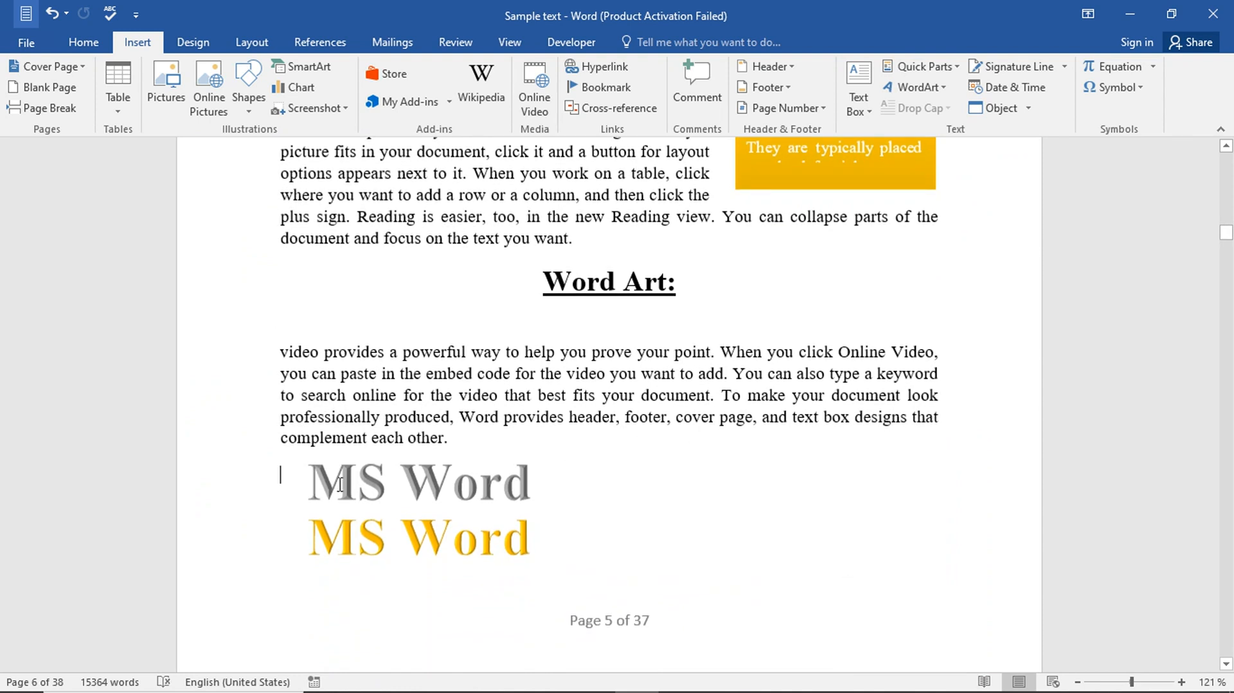
click(507, 489)
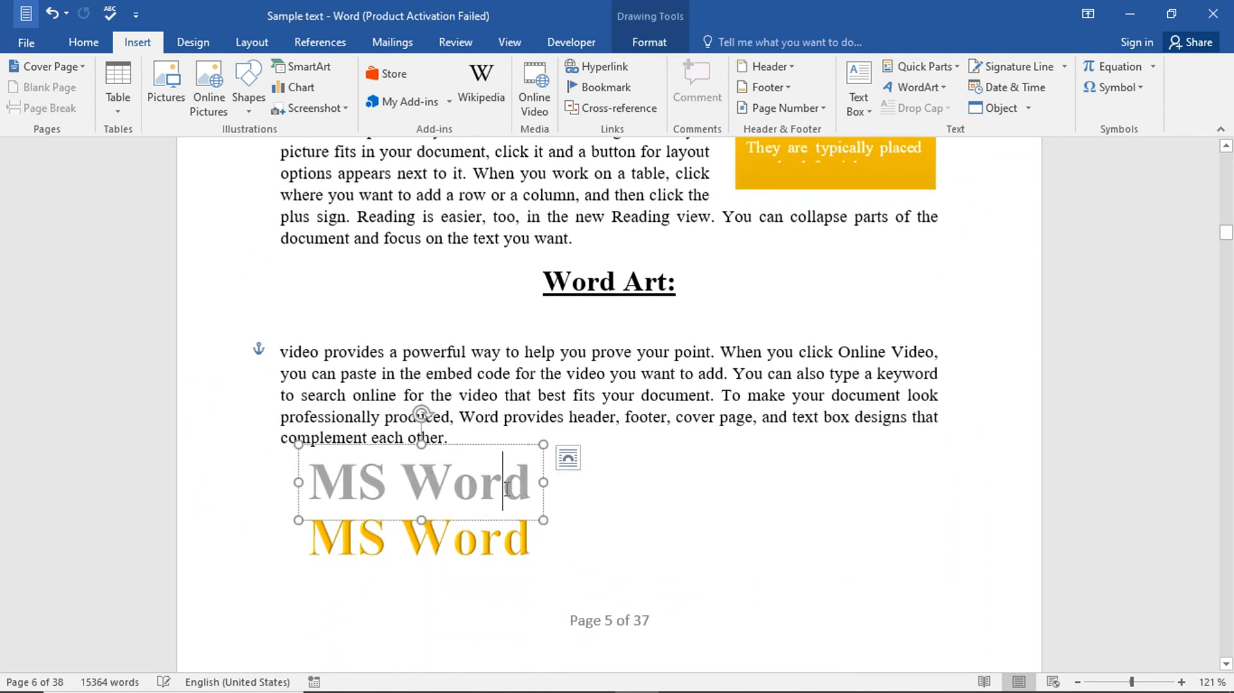
click(474, 556)
click(624, 555)
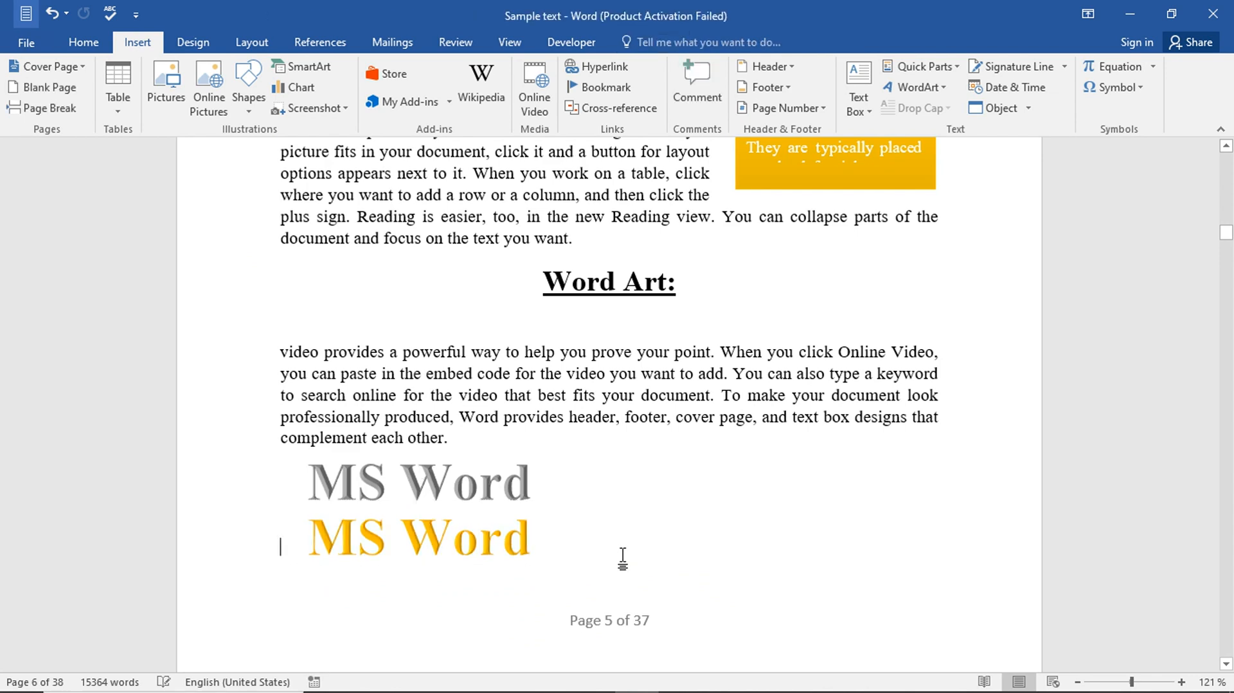
scroll(624, 555, down, 7)
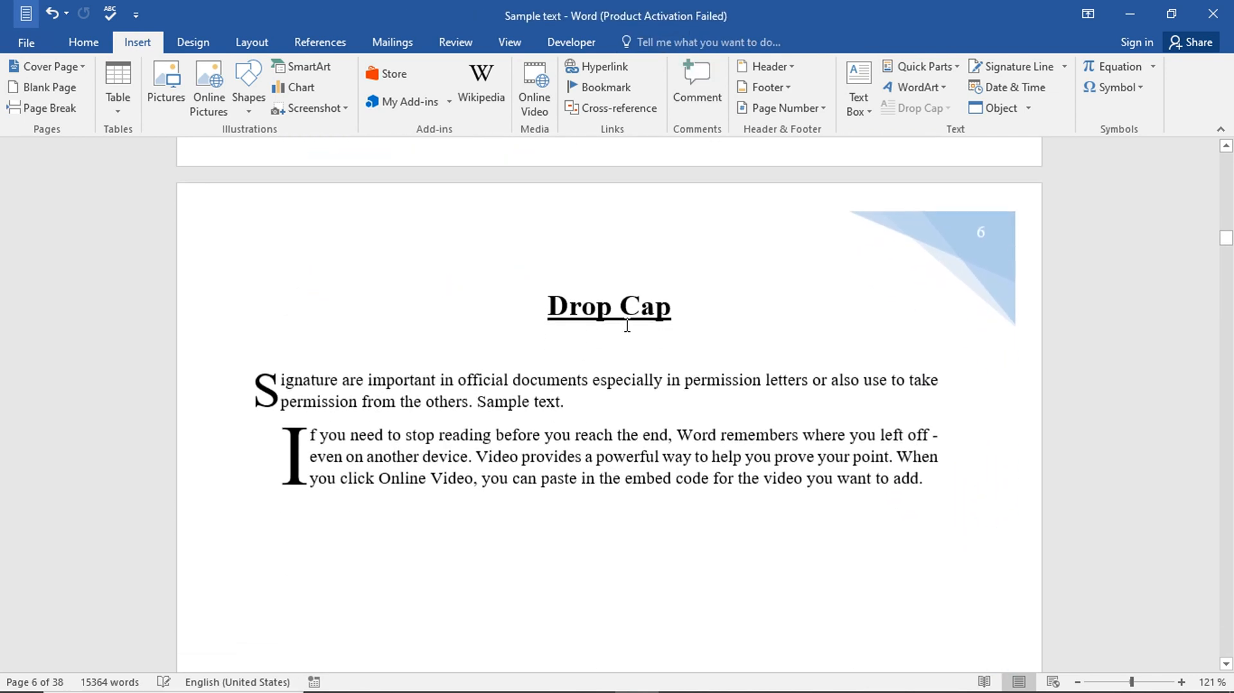